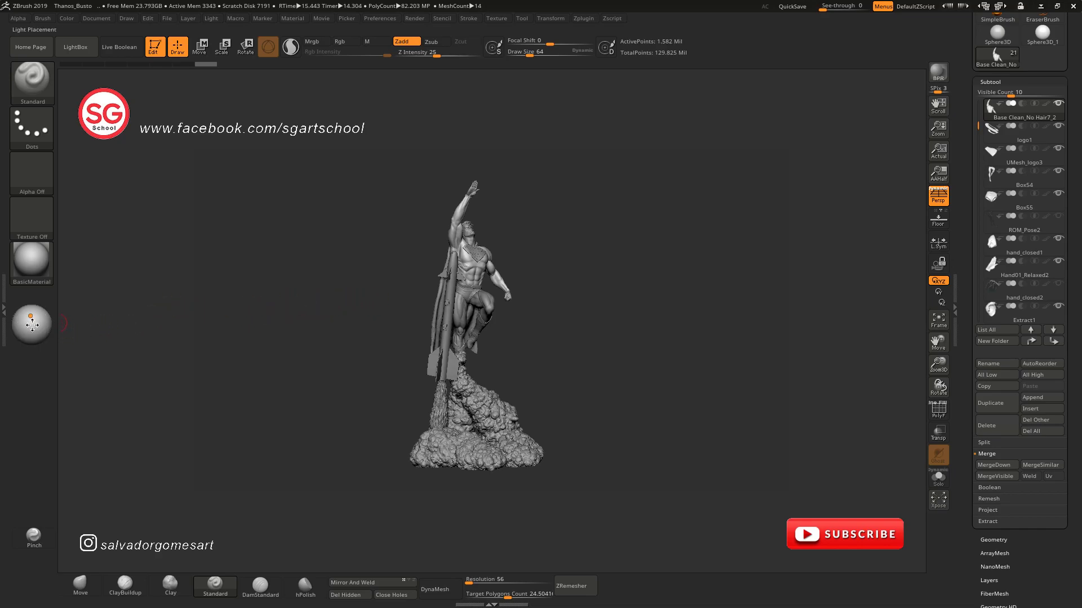
Move the scene light on the Light Placement sphere so the statue is lit from the front.
click(29, 320)
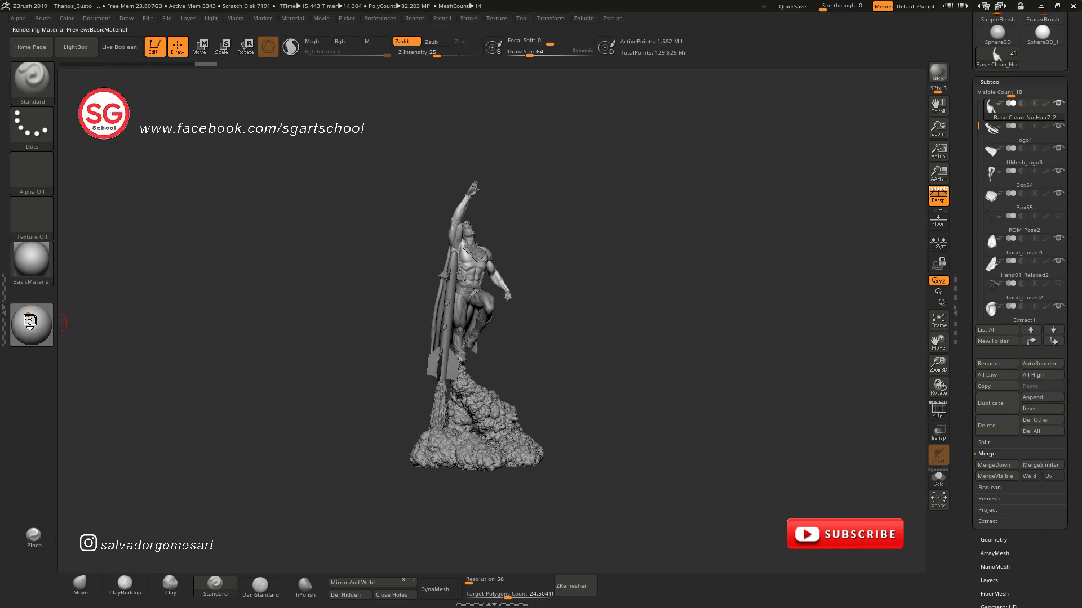
drag(30, 320, 32, 317)
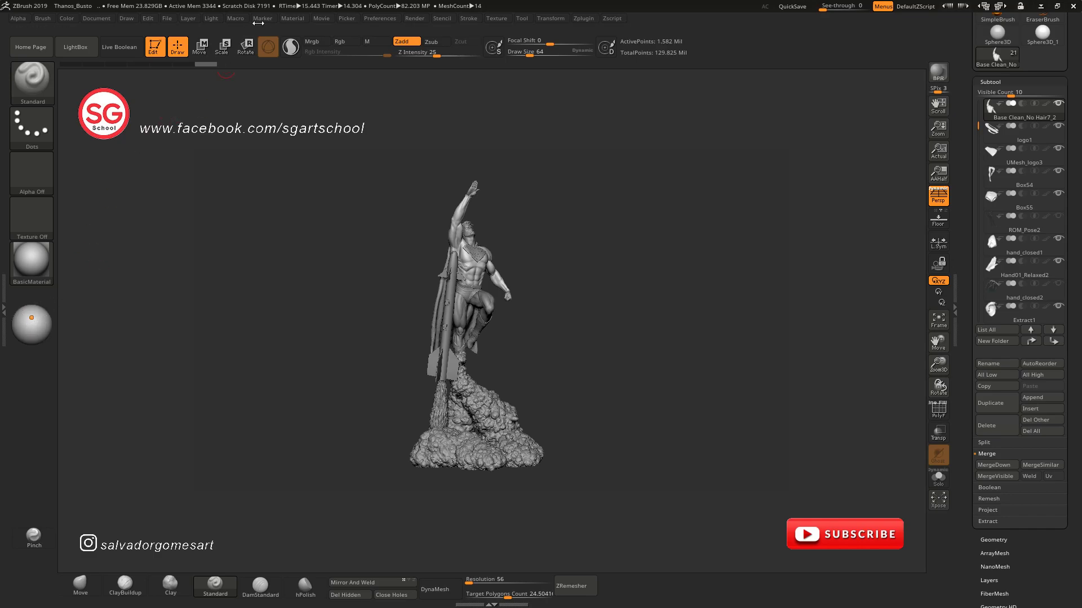
click(213, 18)
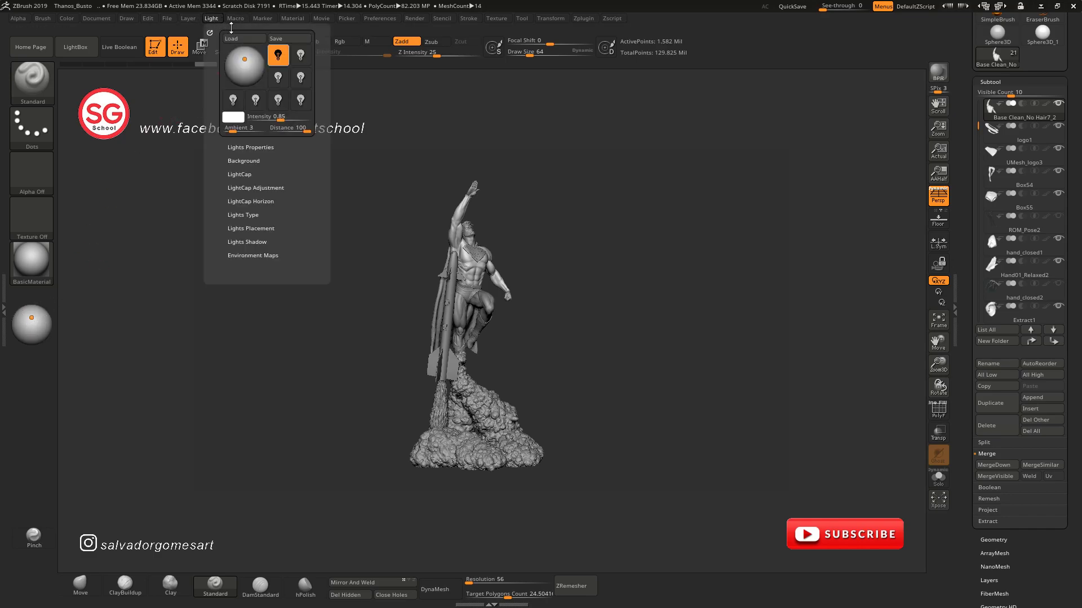
click(245, 59)
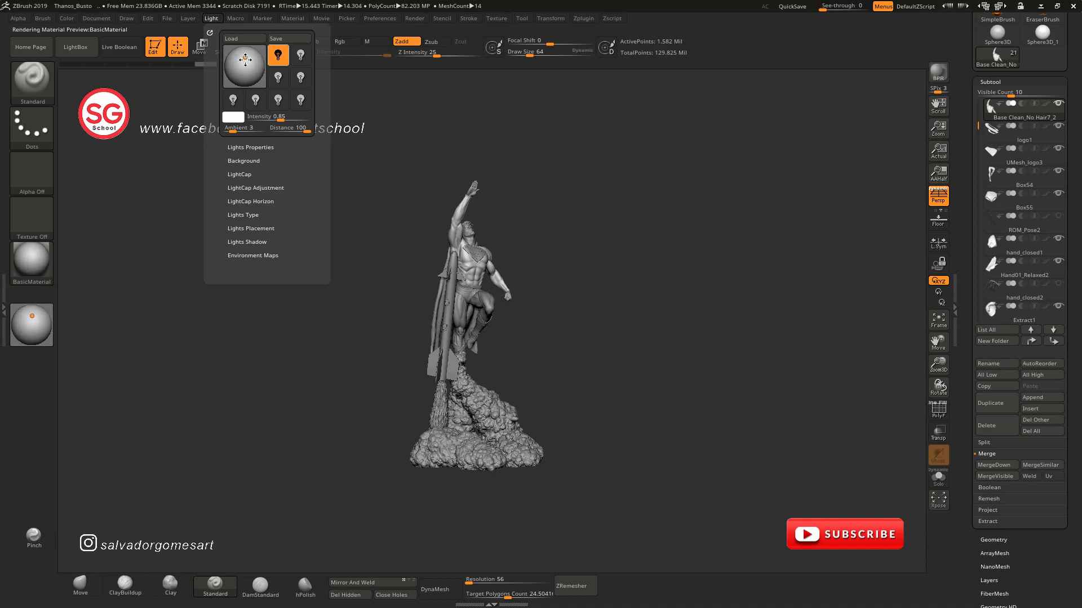
drag(245, 60, 245, 61)
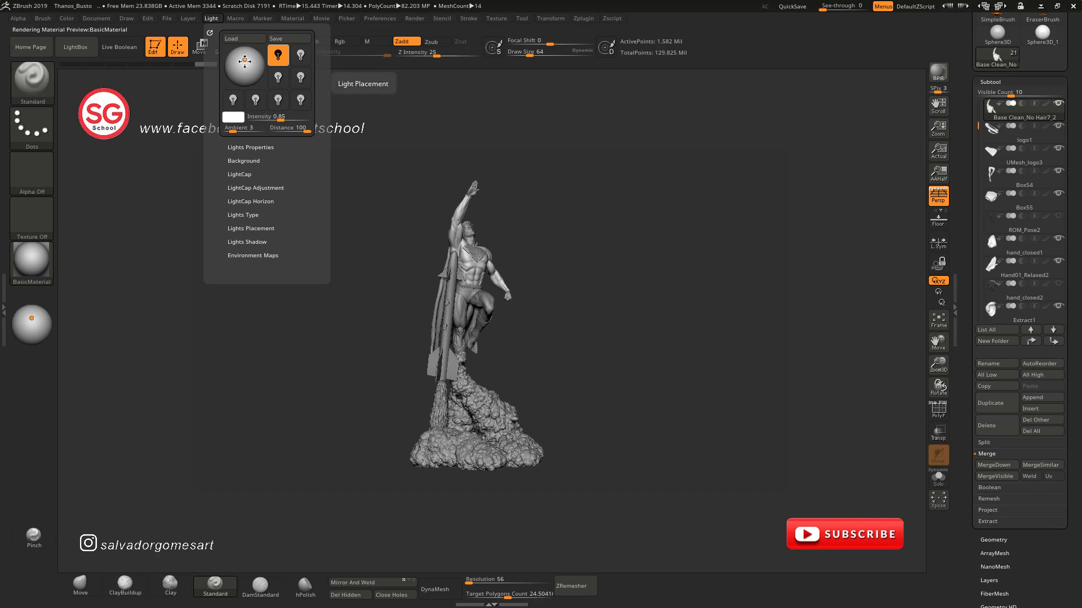
Browse the available materials and bring up the Render menu.
mouse_move(24, 266)
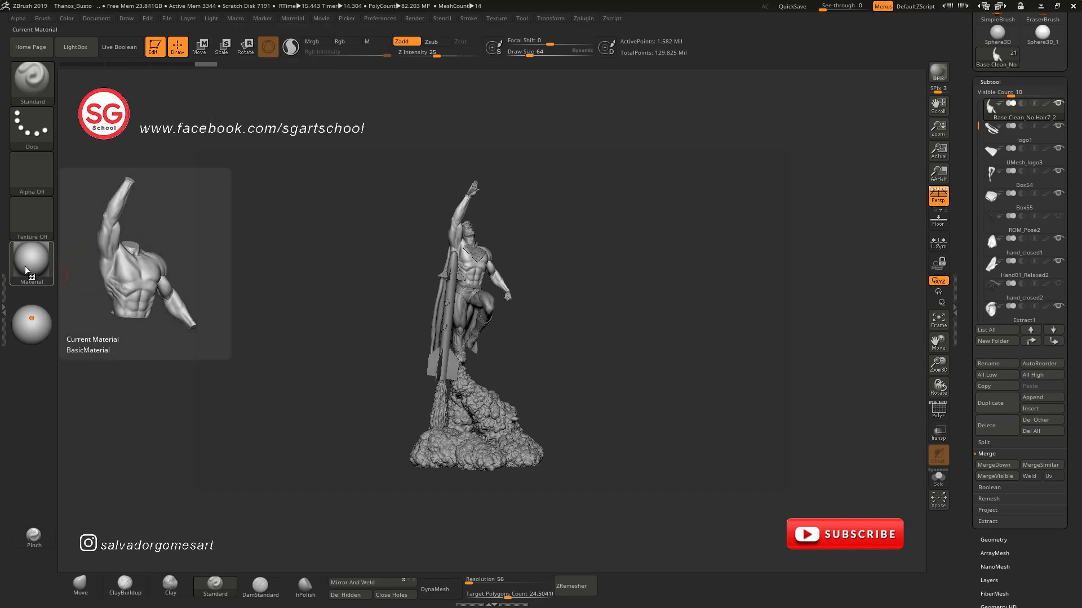
click(29, 262)
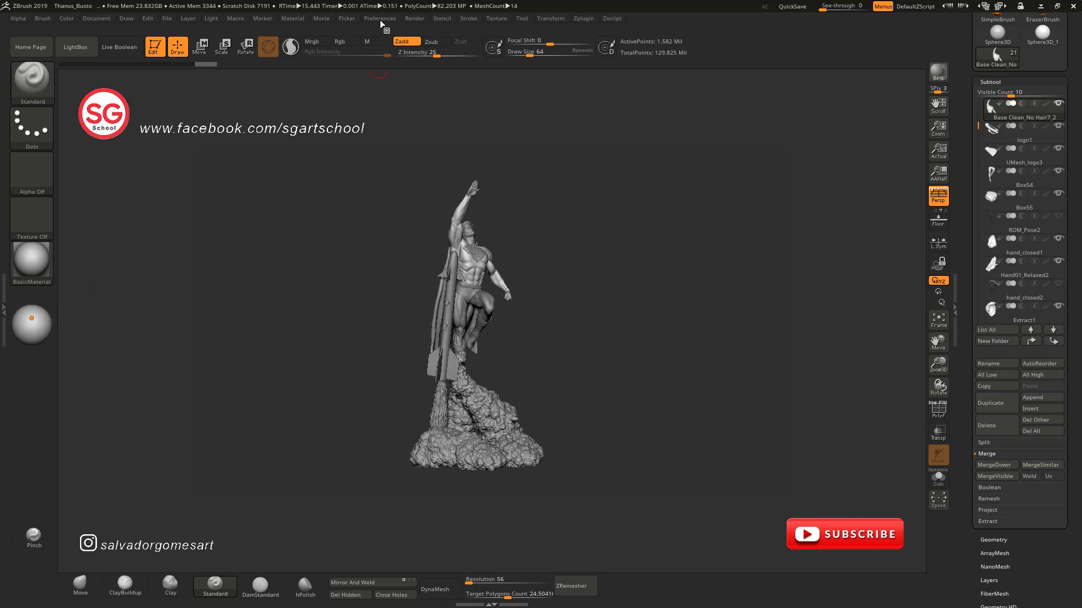
click(414, 18)
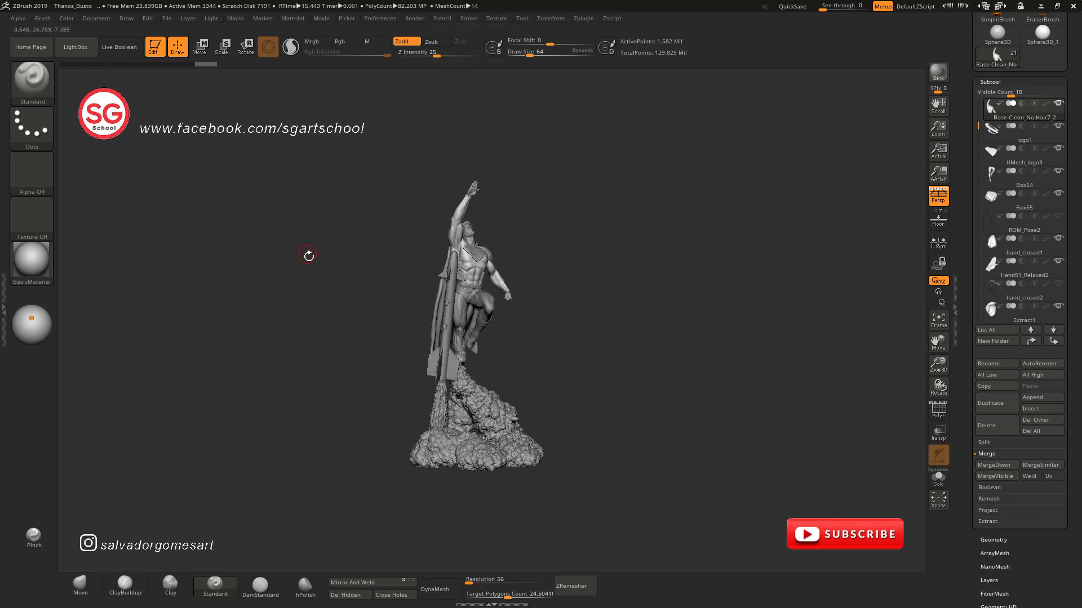
Apply the Framer01 material to the statue in place of BasicMaterial.
click(104, 19)
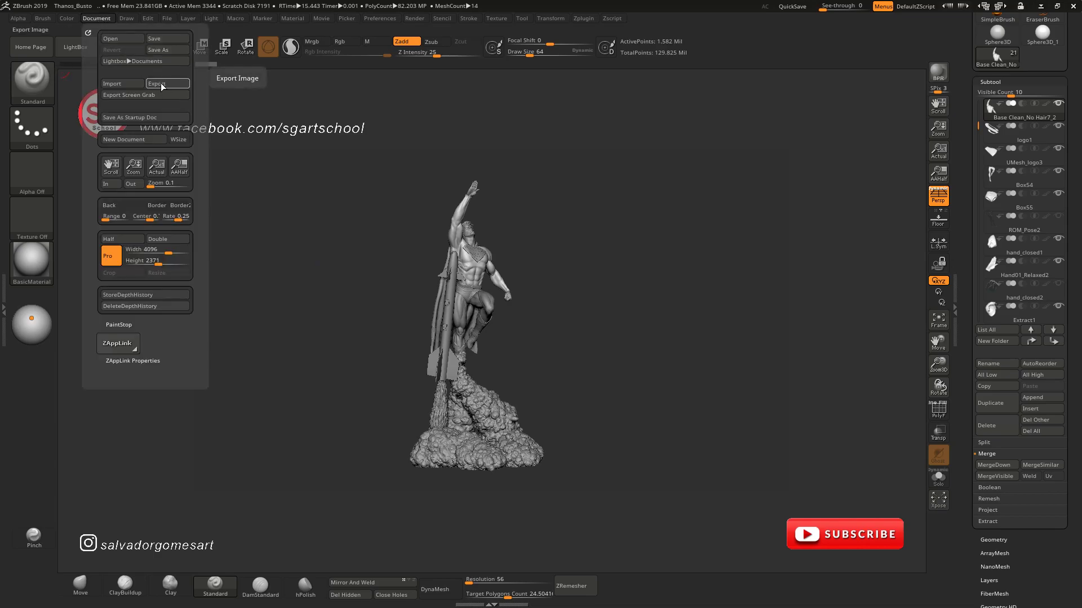
click(32, 269)
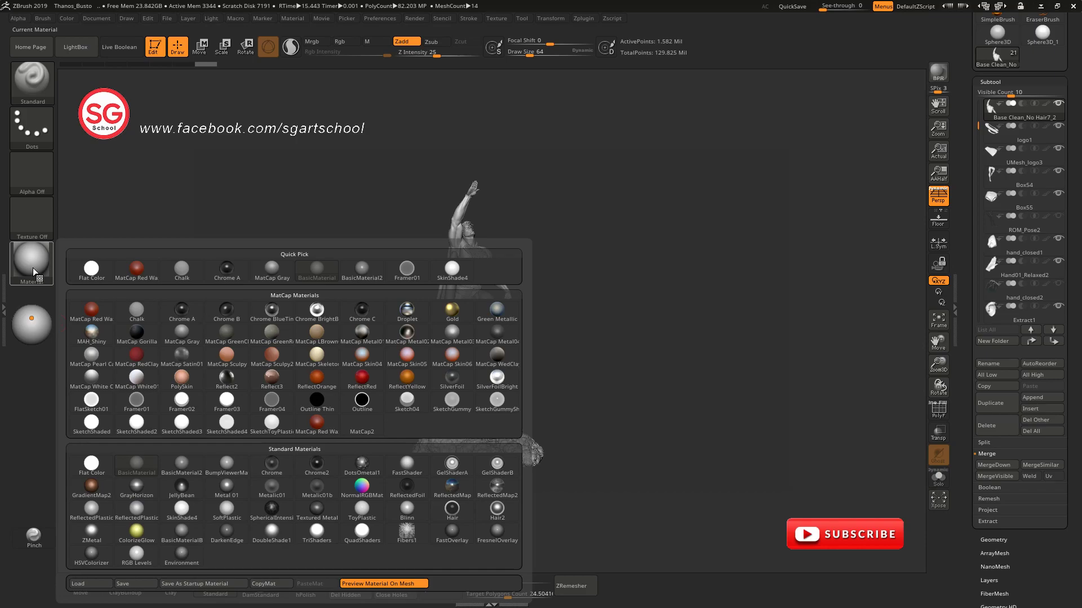
click(133, 403)
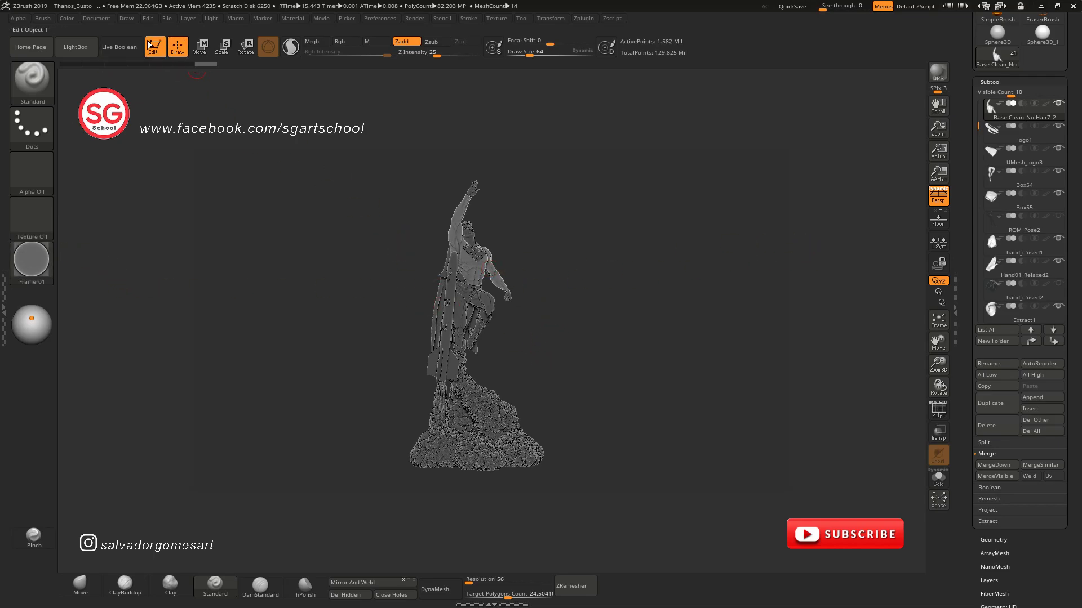
click(415, 18)
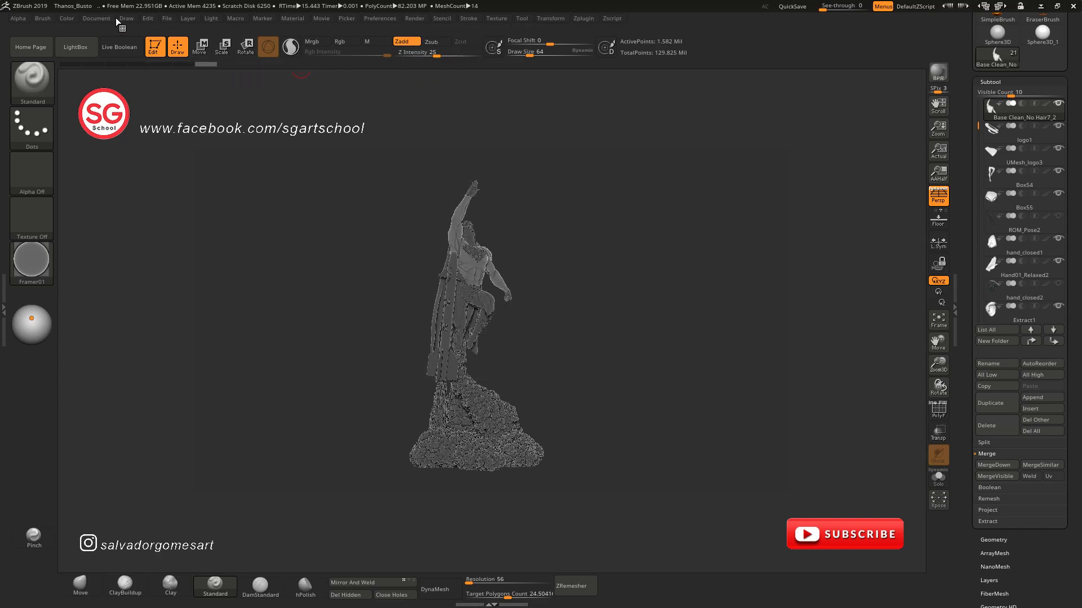
click(98, 19)
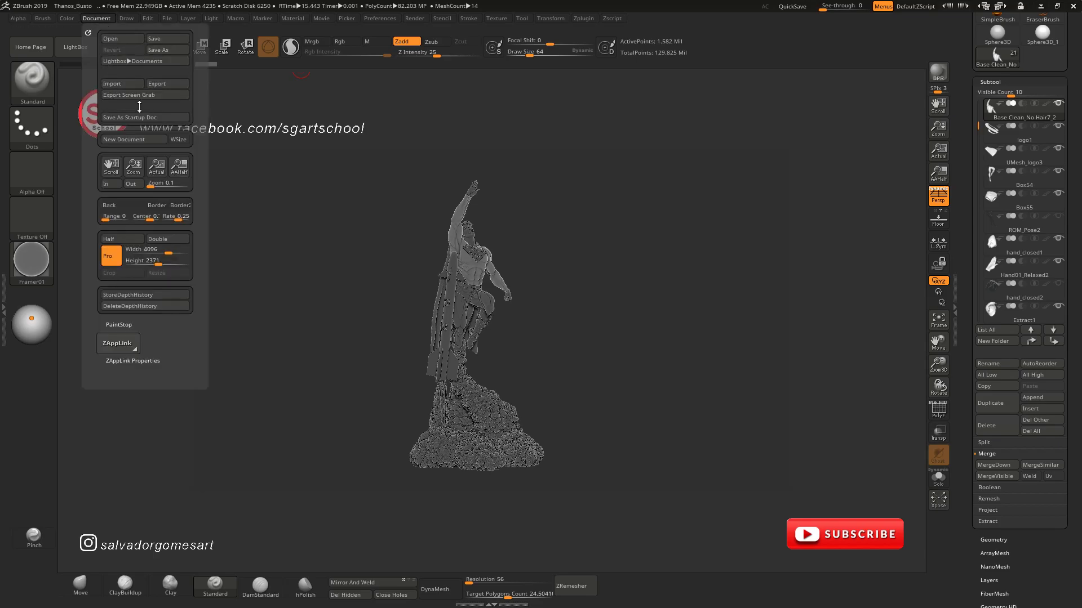
Export the Framer01 screen grab, then give the statue BasicMaterial2.
click(138, 95)
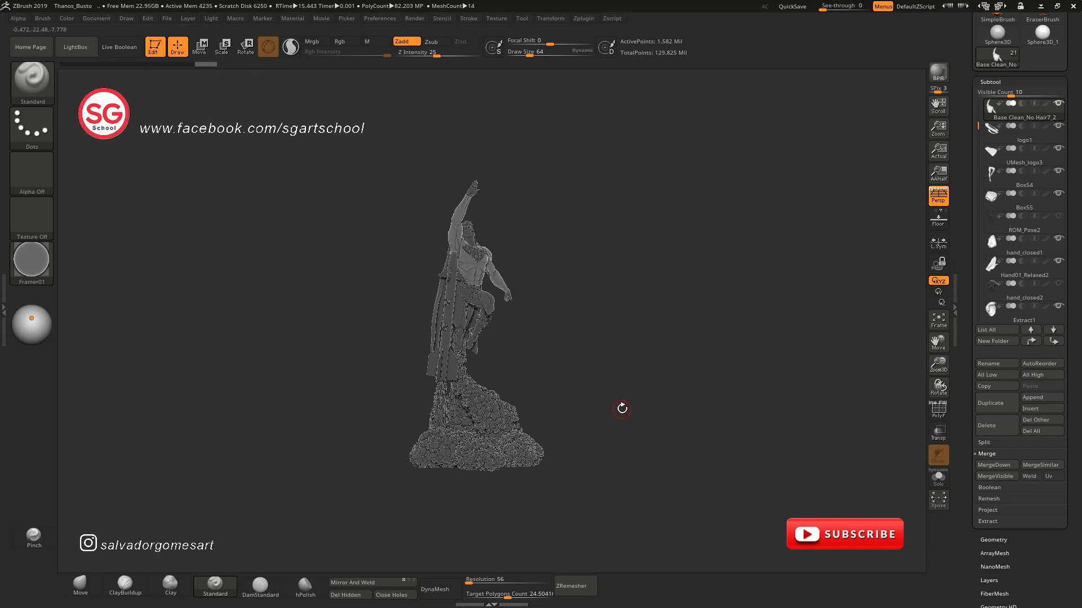
click(32, 262)
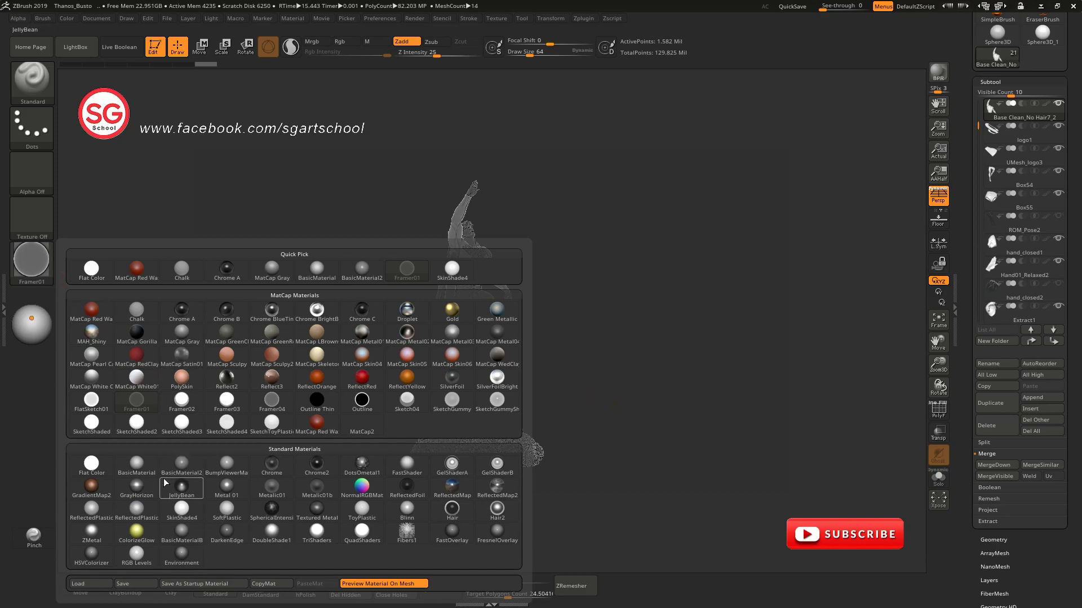
mouse_move(183, 476)
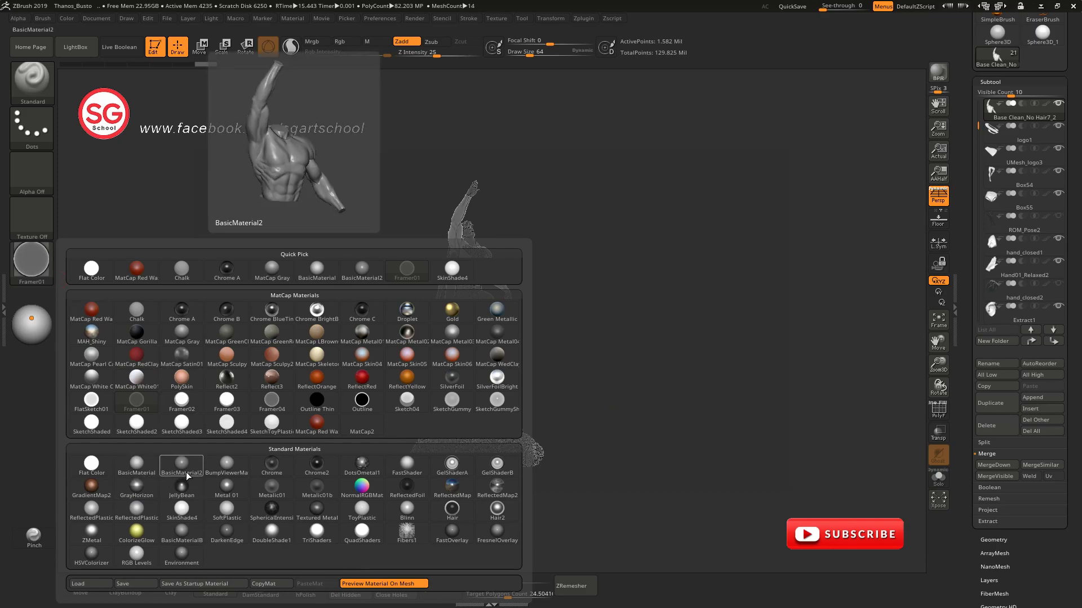
click(188, 470)
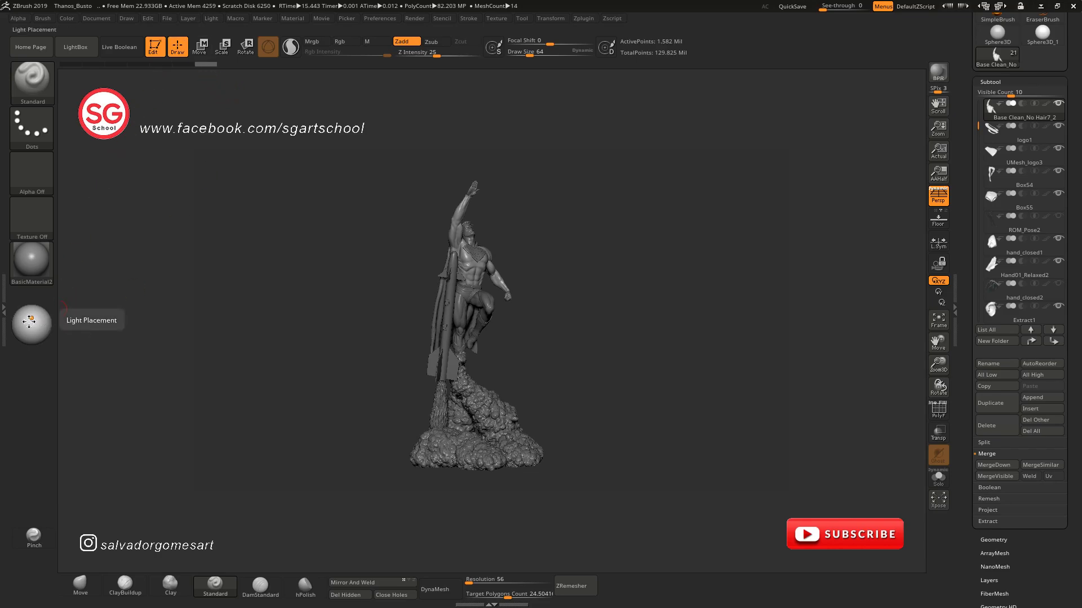
Place the light behind the statue at the upper-left for a dark rim-lit silhouette.
click(30, 320)
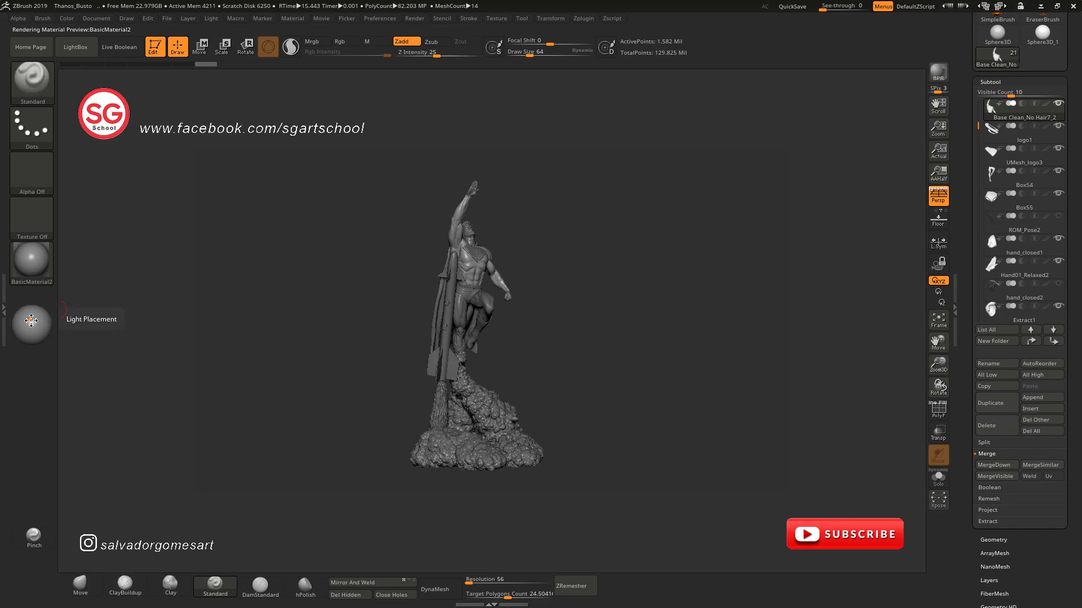
click(30, 321)
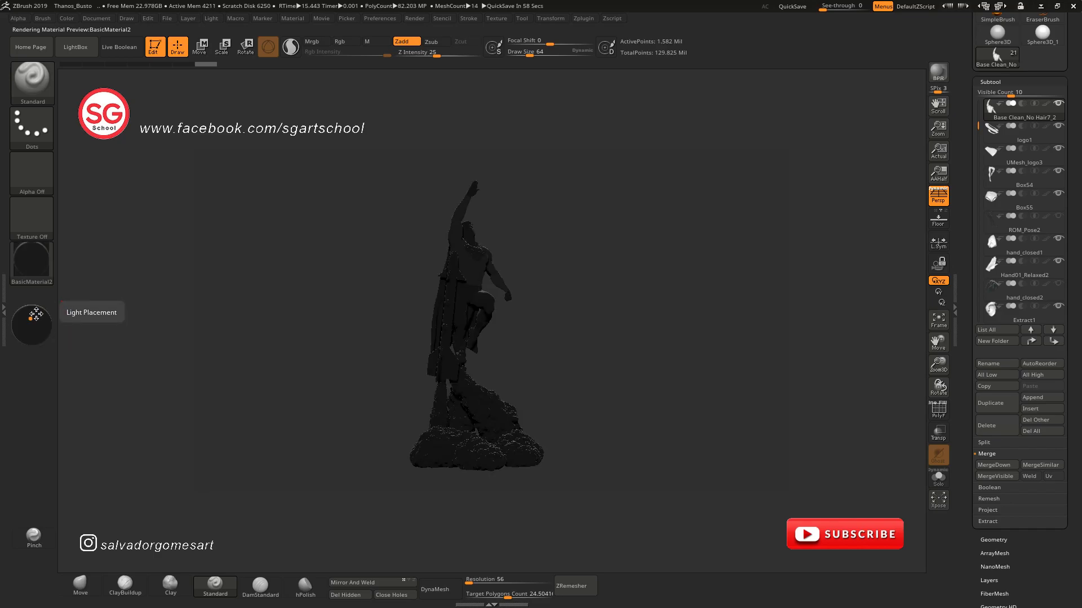
click(24, 318)
drag(23, 319, 22, 317)
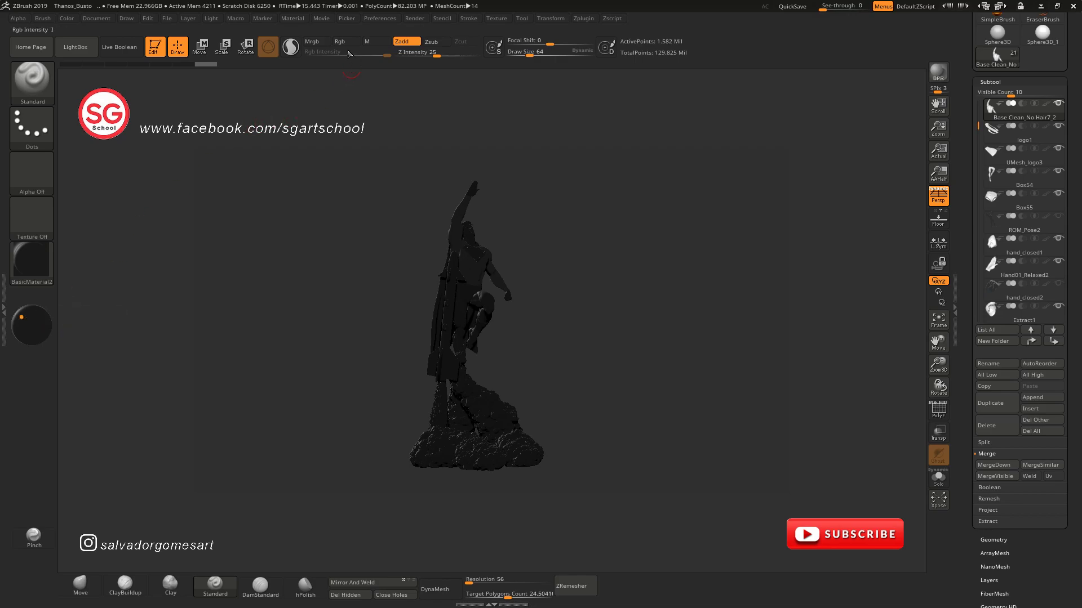
Raise the Light Intensity from 0.85 to about 2.2.
click(214, 21)
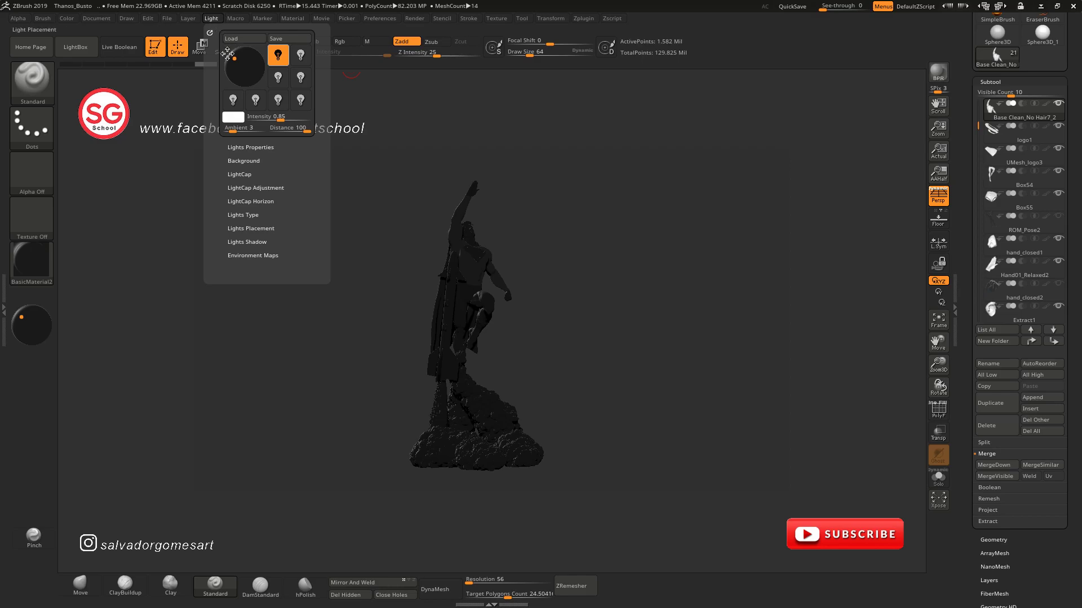
drag(280, 119, 292, 120)
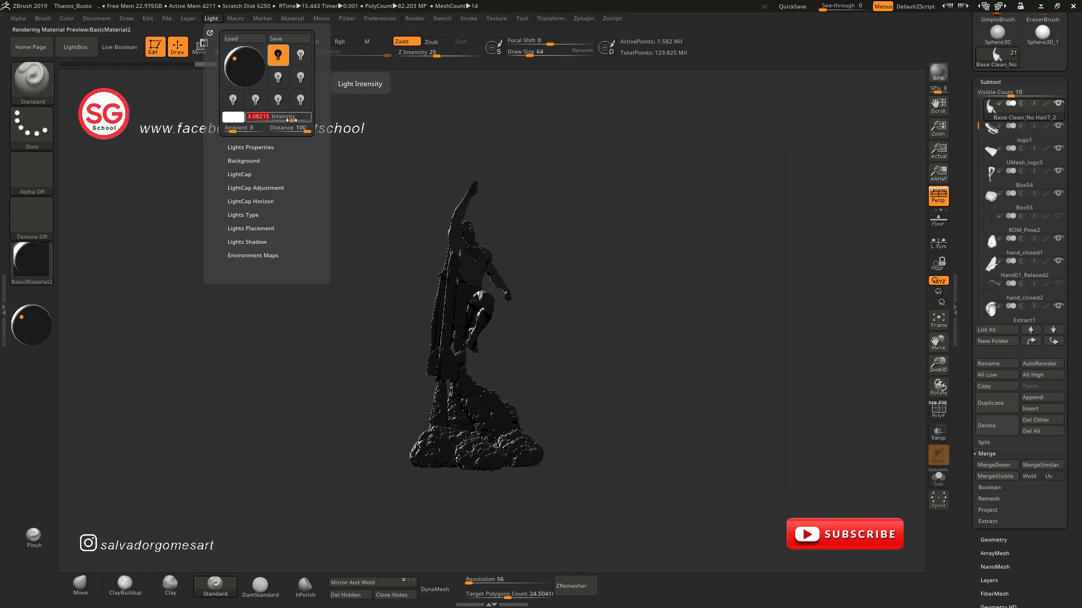
click(102, 19)
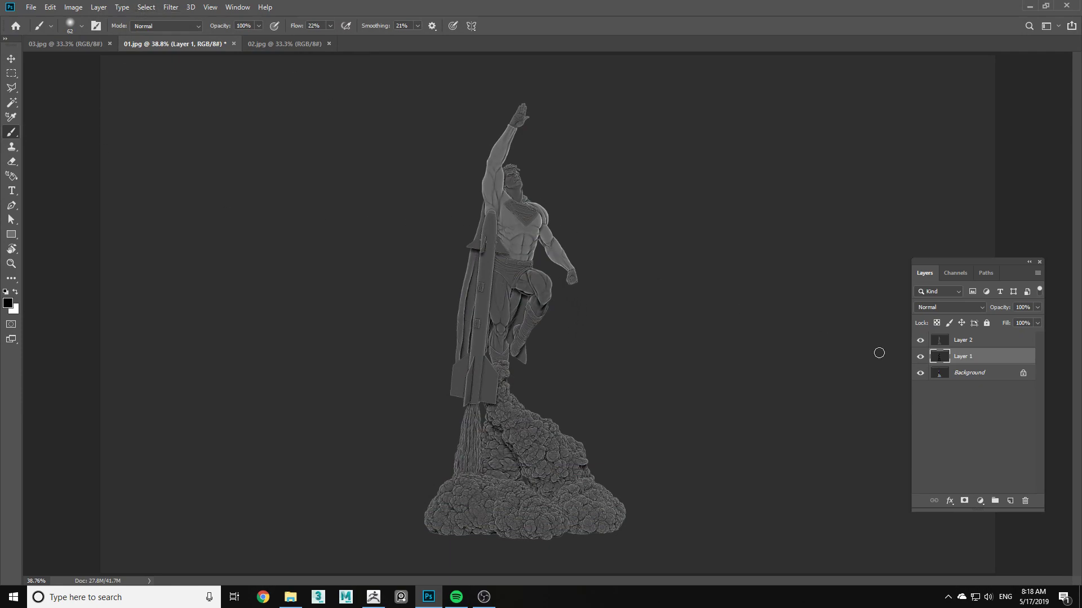
Hide Layers 1 and 2, then show Layer 1 and set its blend mode to Color Dodge.
click(920, 339)
click(920, 356)
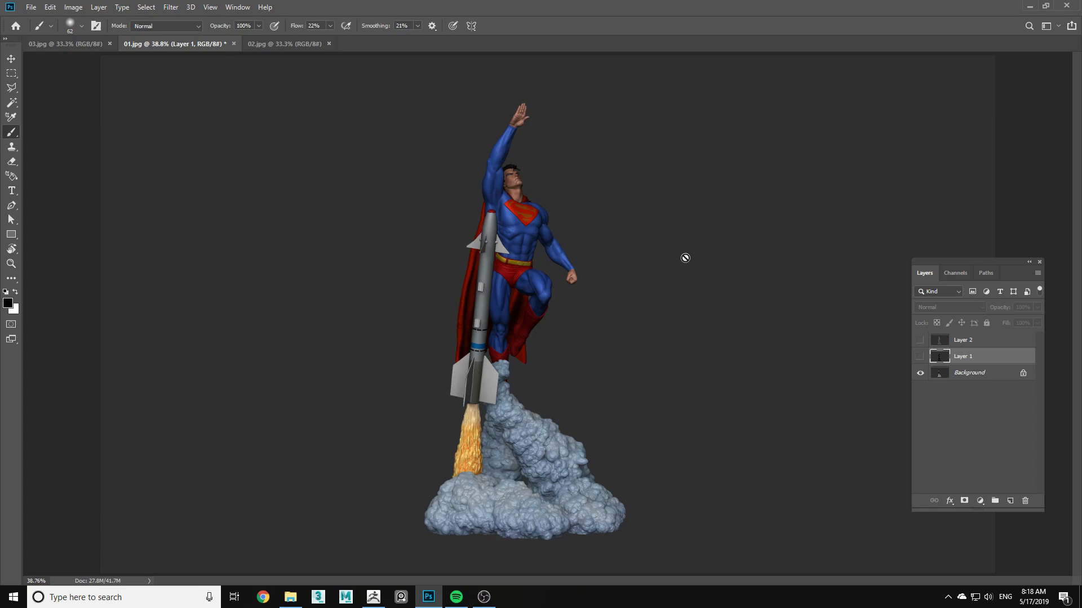
click(920, 356)
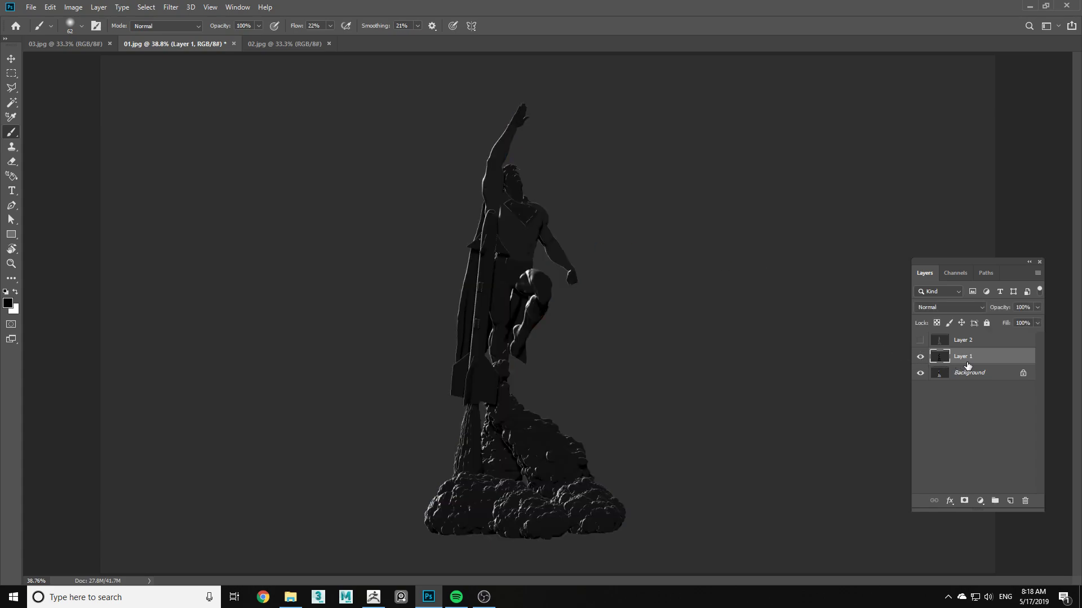
click(947, 309)
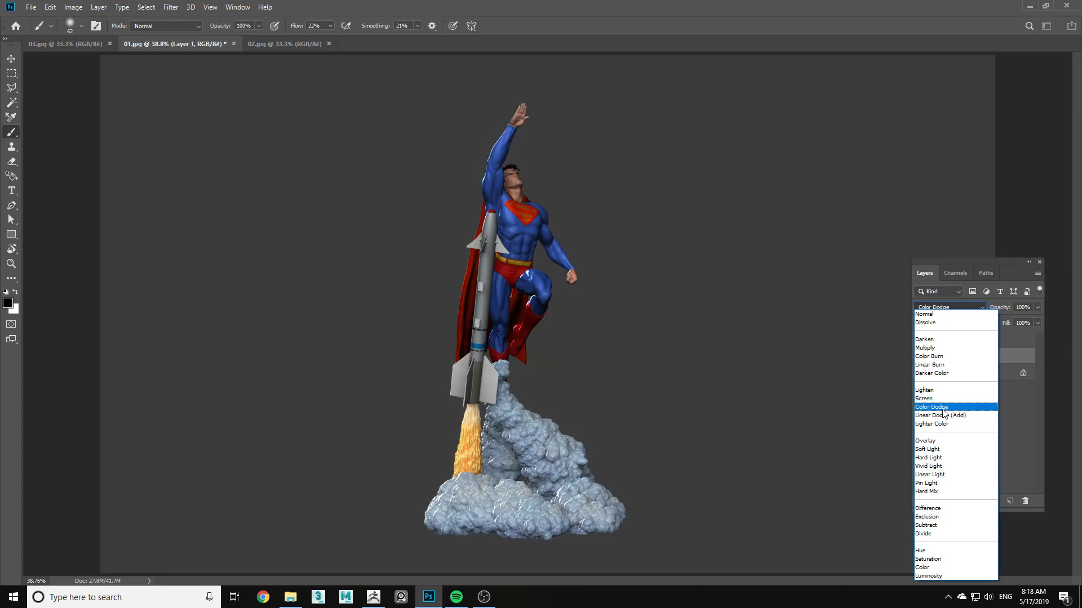
click(931, 407)
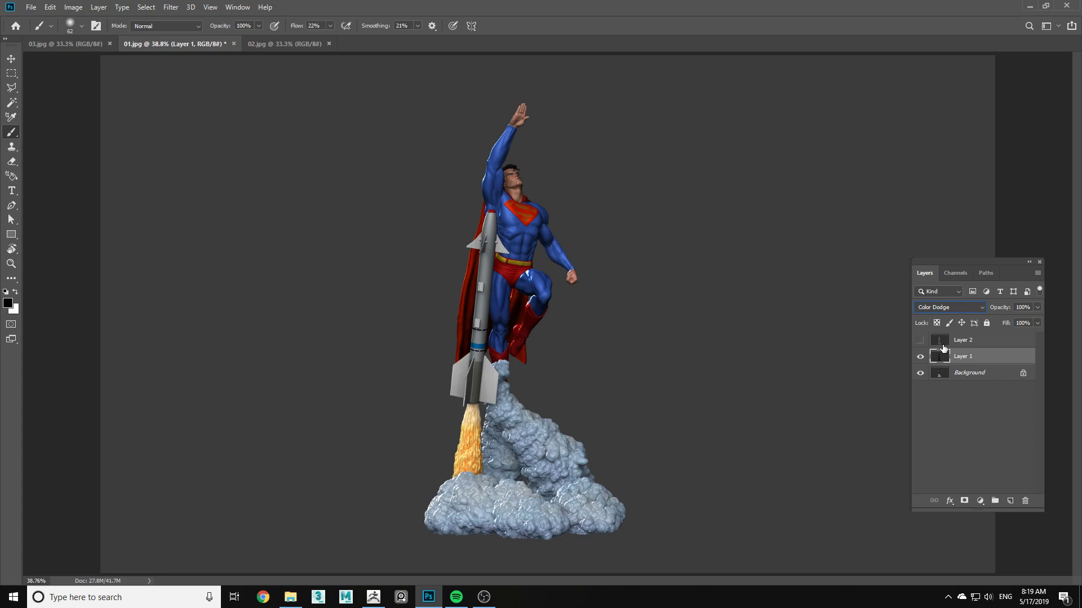
Show and select Layer 2, setting its blend mode to Soft Light.
click(920, 340)
click(946, 343)
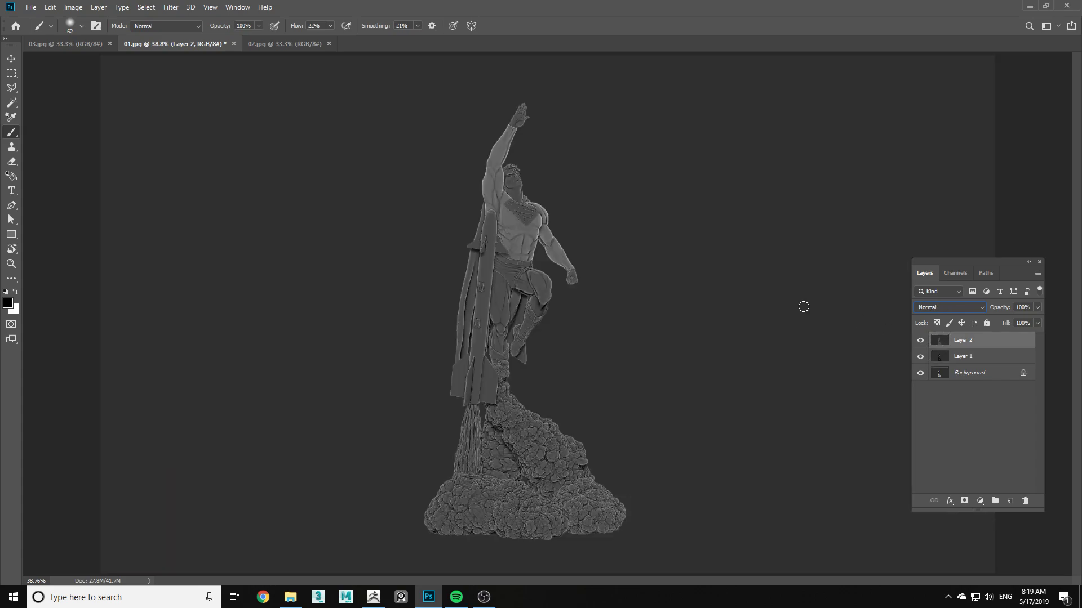
alt+scroll(500, 202, up, 6)
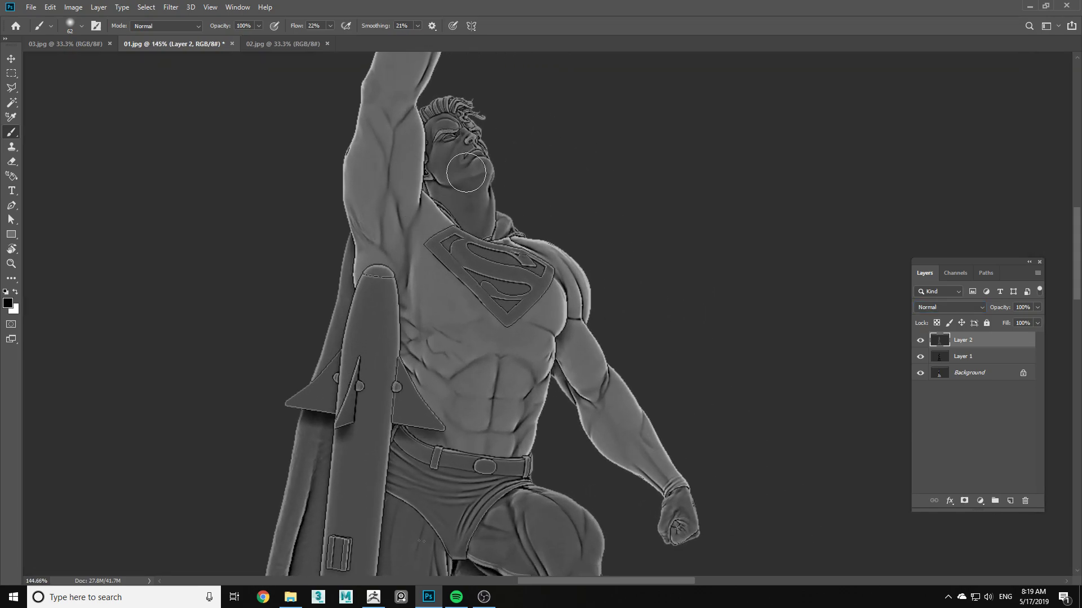
click(948, 308)
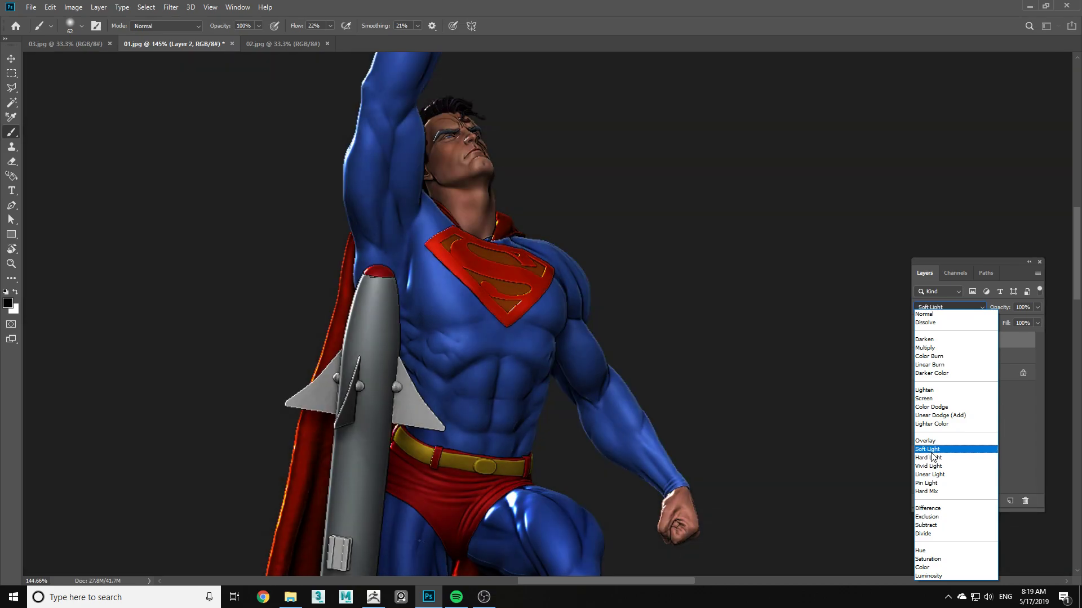
click(931, 451)
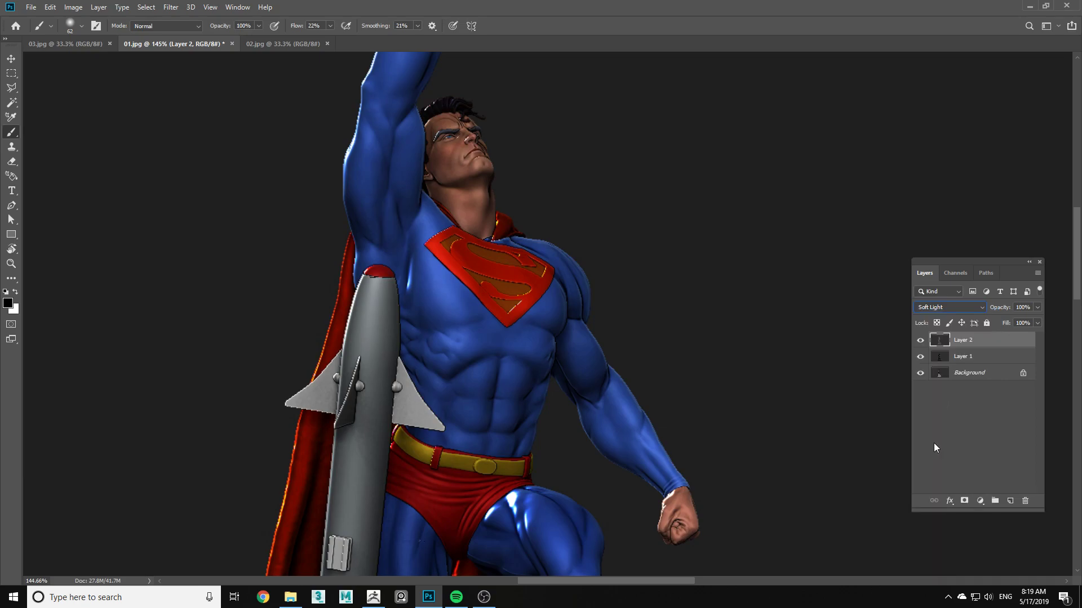
Toggle Layer 2's visibility to compare the Soft Light effect on the figure.
click(920, 342)
click(919, 341)
click(920, 340)
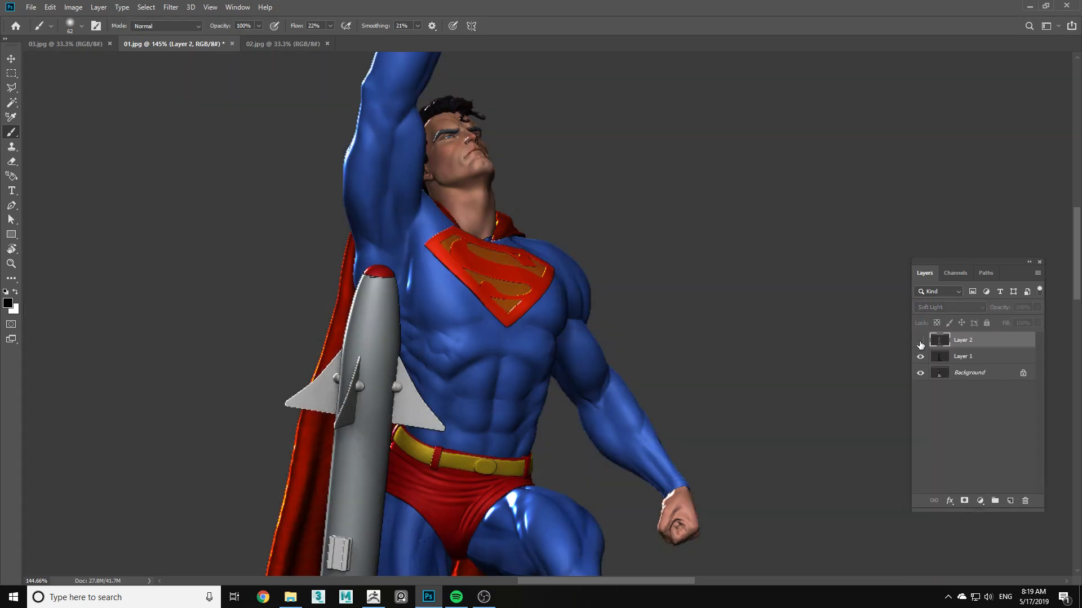
click(919, 341)
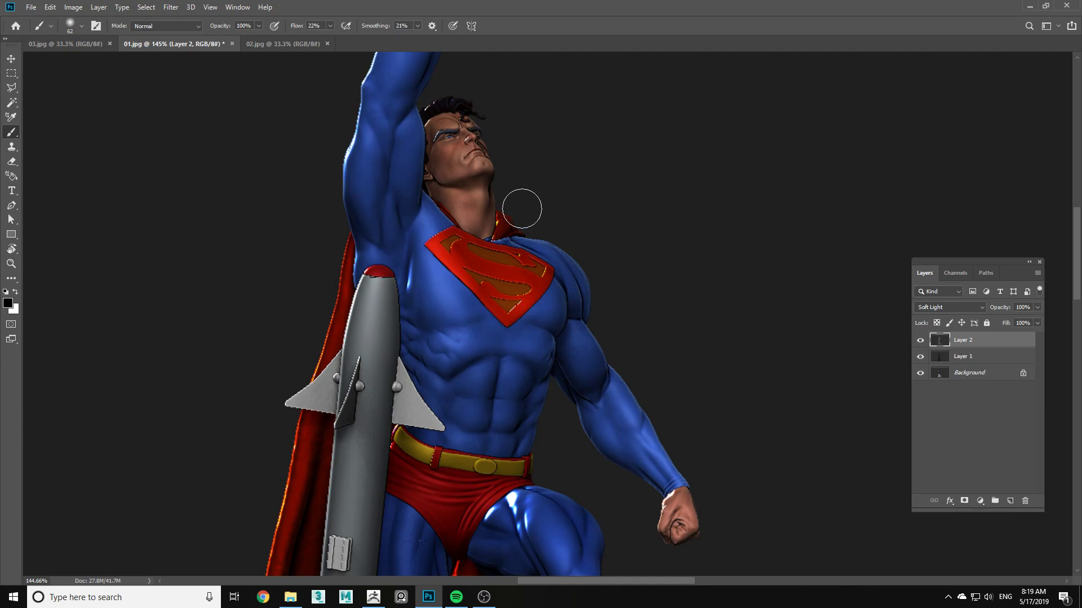
drag(462, 167, 460, 191)
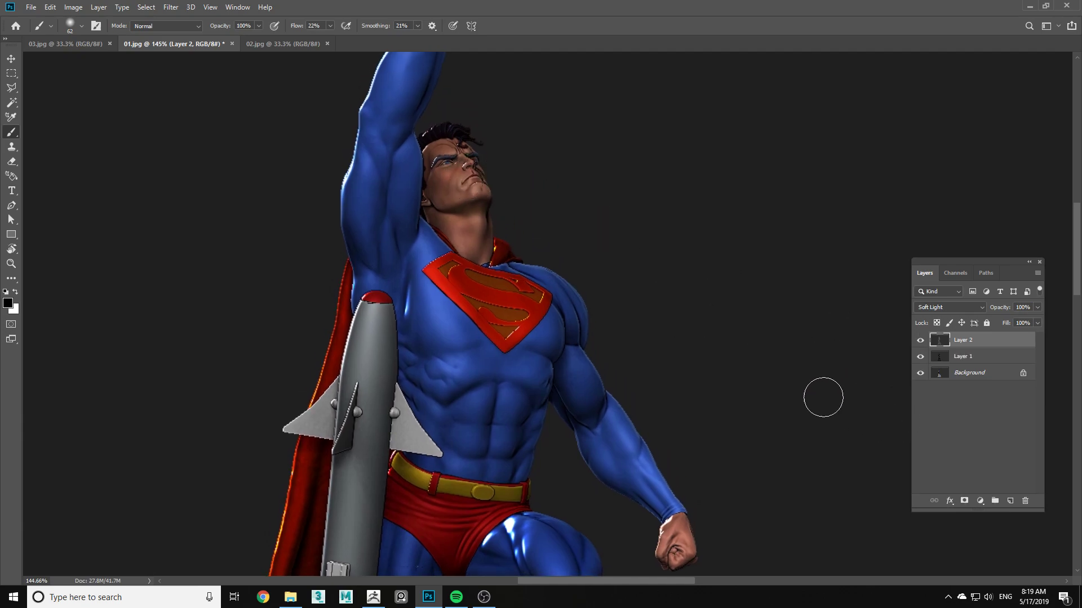
Add white layer masks to Layer 2 and Layer 1.
click(964, 501)
click(963, 358)
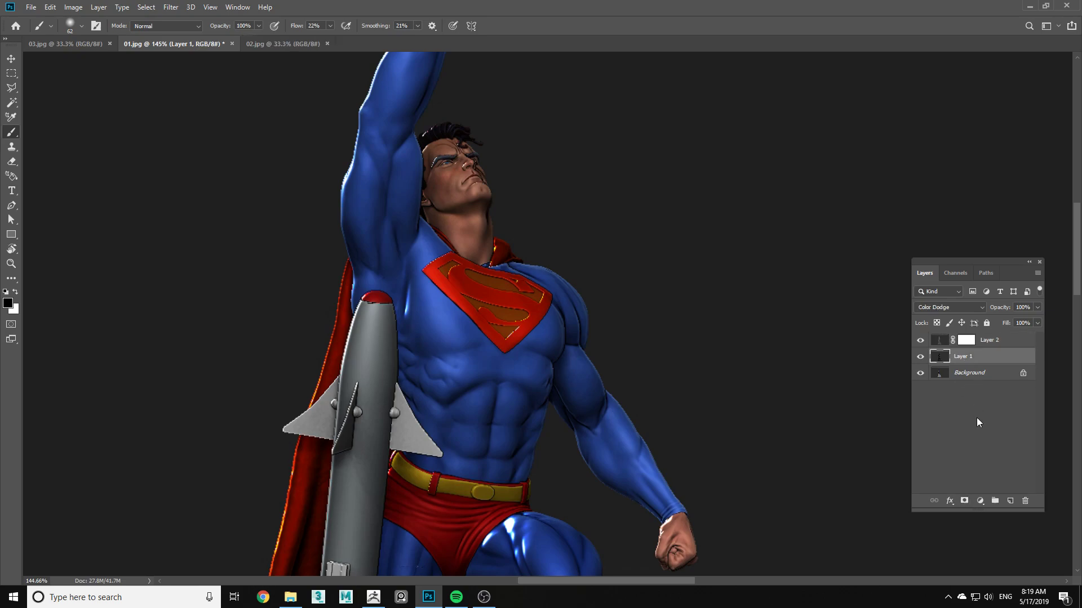
click(964, 501)
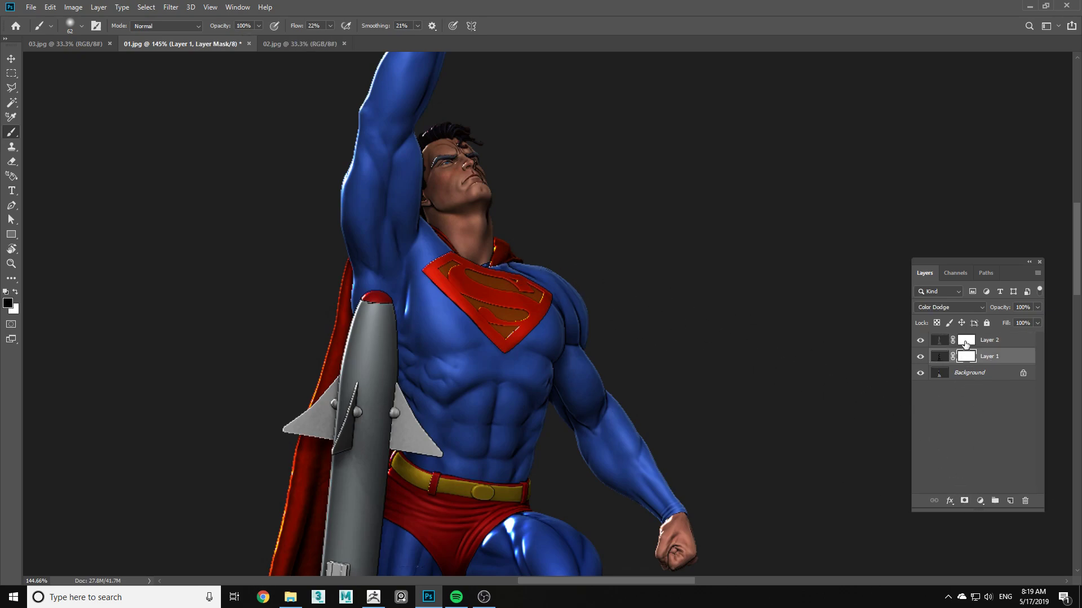
Compare the passes, leaving Layer 2 hidden and Layer 1's Color Dodge visible and selected.
click(965, 340)
click(935, 357)
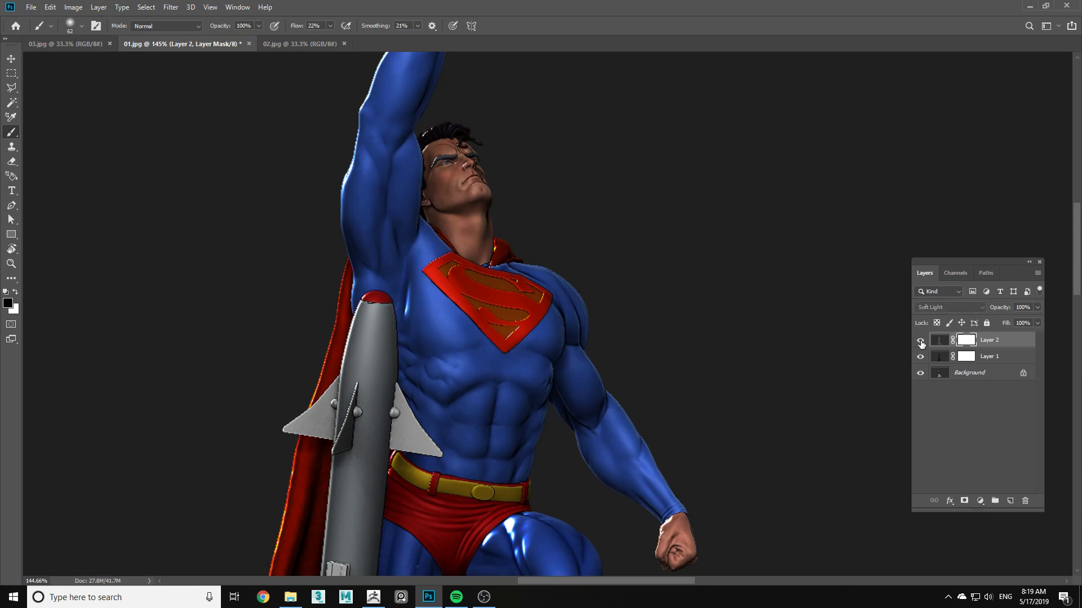
click(965, 342)
click(920, 340)
click(920, 356)
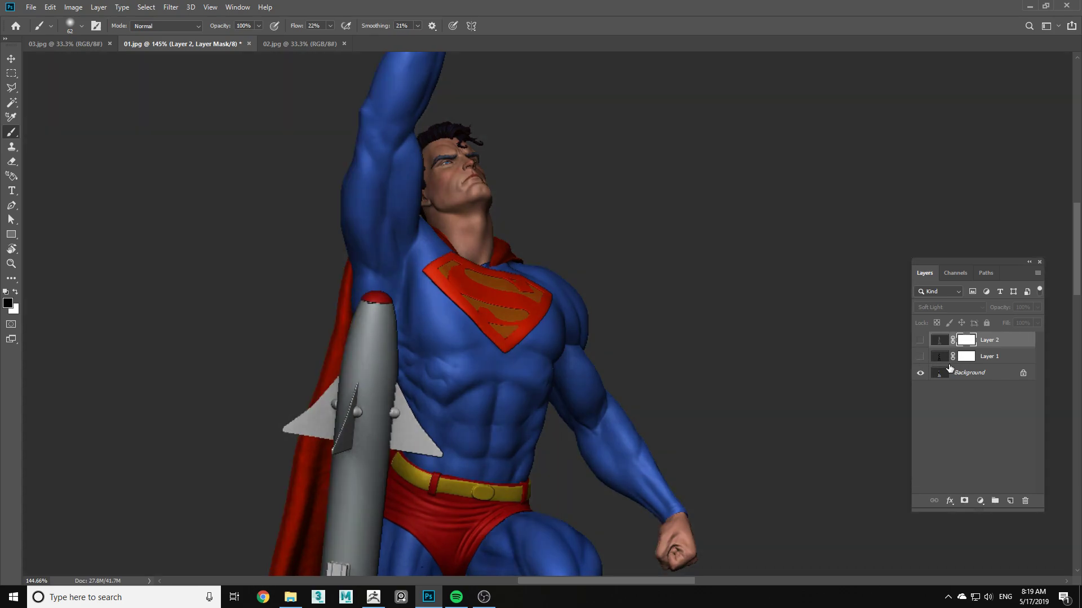
click(967, 359)
click(920, 356)
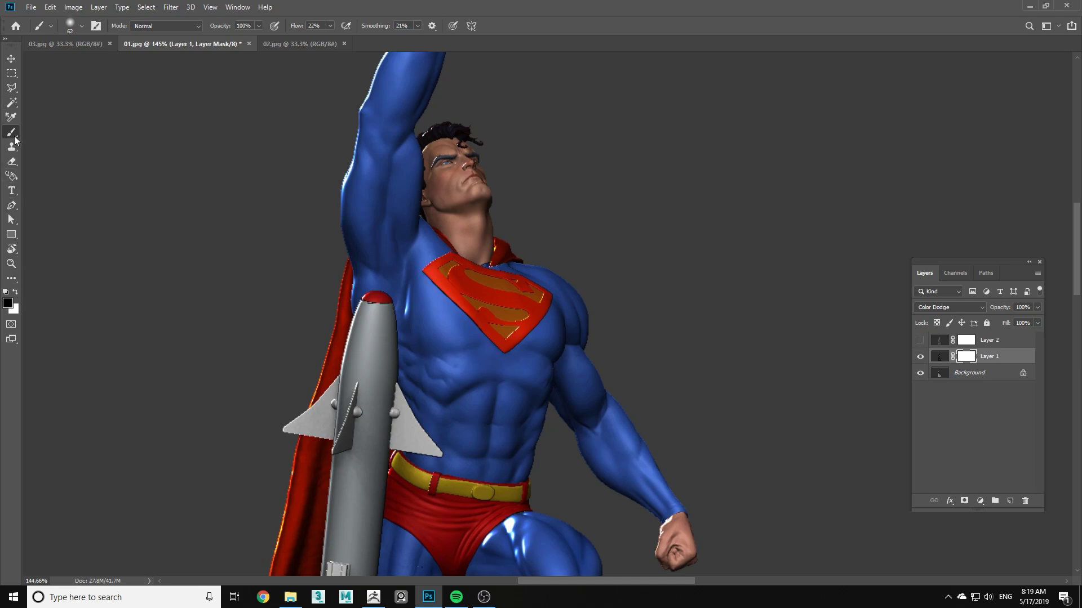
Shrink the brush to 25 px and paint out dodge specks on the collar and nose.
alt+scroll(524, 287, up, 2)
alt+scroll(524, 288, up, 1)
right_click(505, 258)
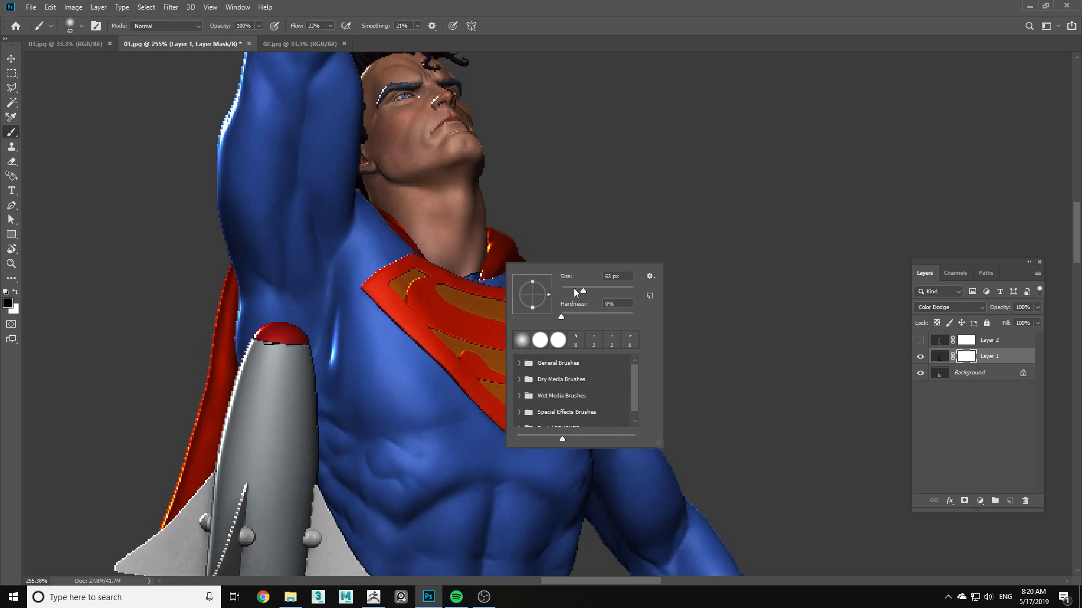
drag(574, 291, 569, 291)
key(Return)
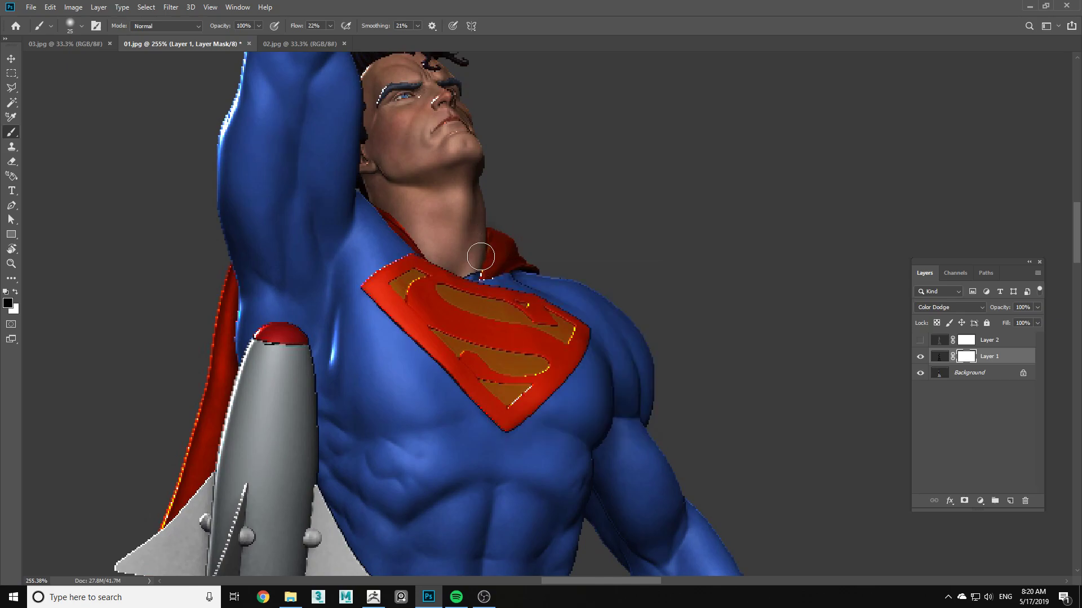
mouse_move(473, 275)
mouse_down()
mouse_move(489, 243)
mouse_move(473, 252)
mouse_up()
mouse_move(429, 96)
mouse_down()
mouse_move(397, 83)
mouse_move(374, 109)
mouse_move(419, 82)
mouse_move(424, 67)
mouse_move(382, 99)
mouse_move(382, 115)
mouse_move(443, 135)
mouse_up()
At 49% flow, paint out the highlights on the thigh, inner knee and boot tops.
click(329, 26)
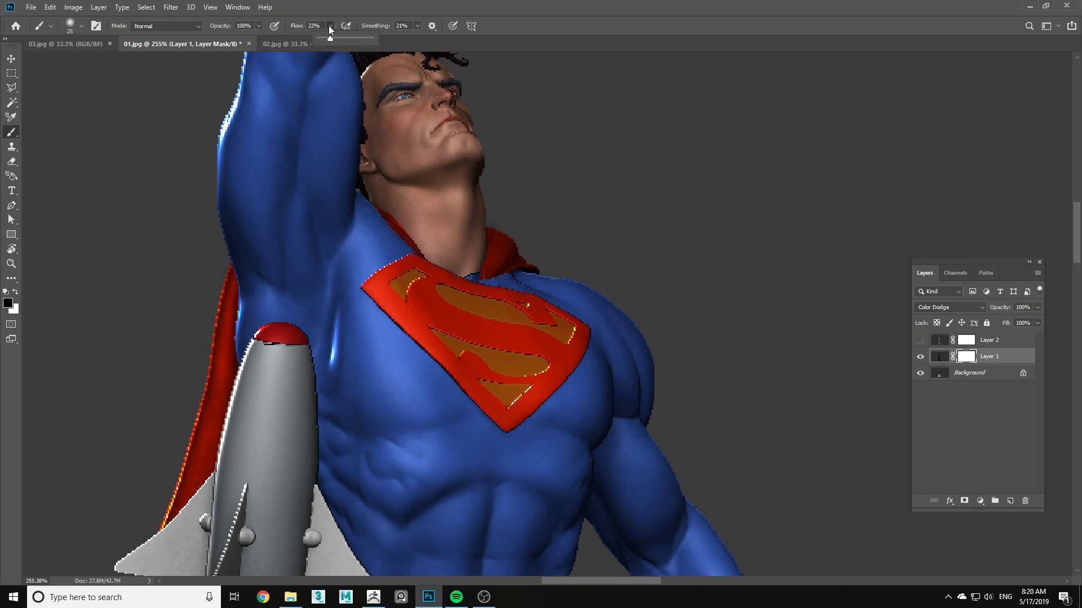
drag(341, 43, 347, 42)
drag(528, 385, 522, 222)
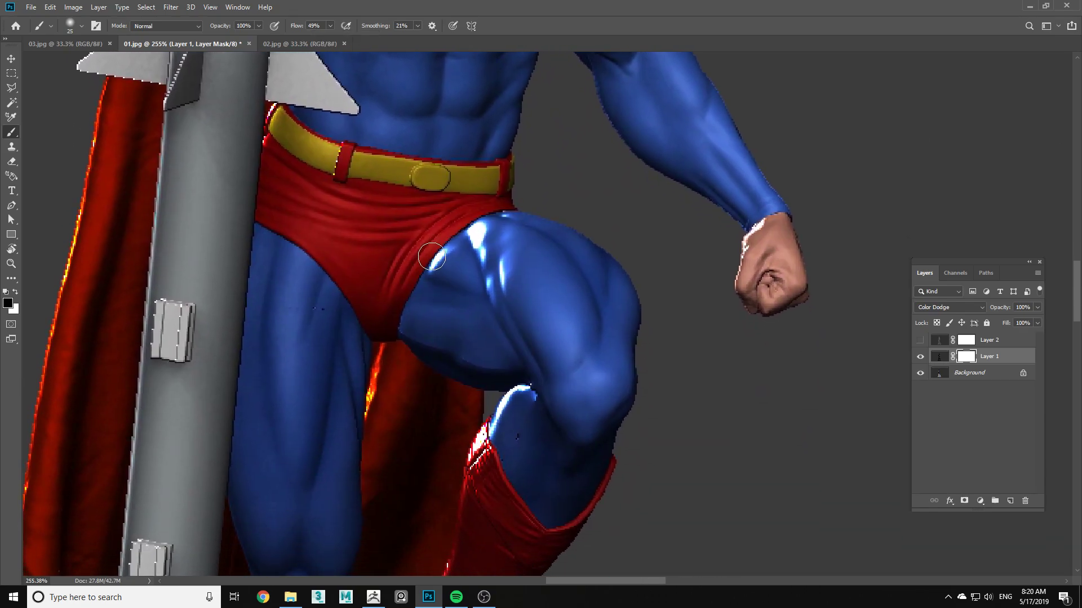
mouse_move(481, 243)
mouse_down()
mouse_move(428, 267)
mouse_move(444, 272)
mouse_move(447, 257)
mouse_move(476, 254)
mouse_move(494, 299)
mouse_up()
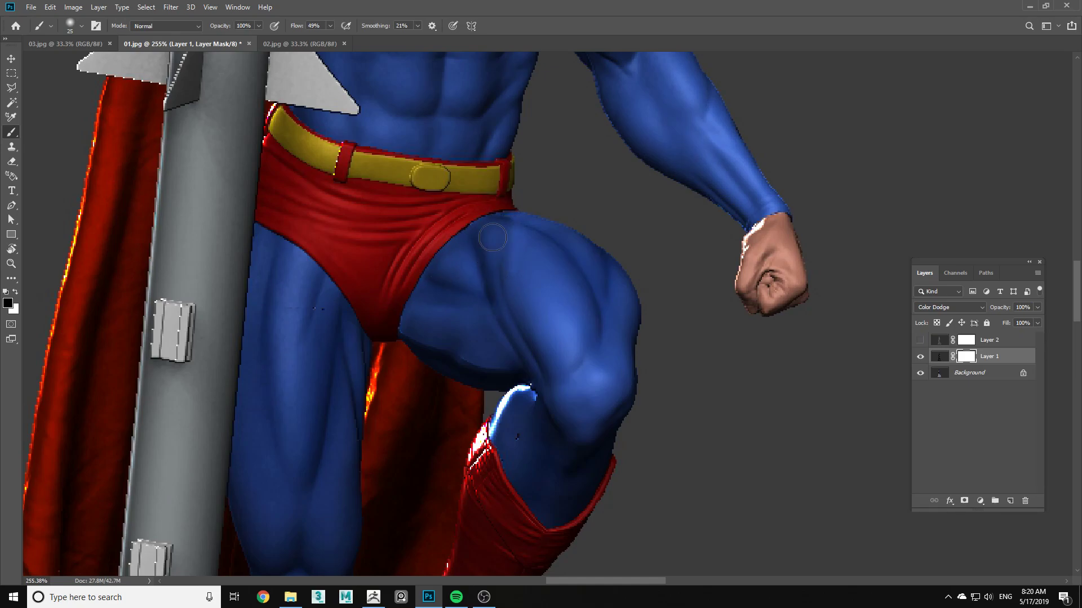
drag(462, 341, 484, 194)
mouse_move(550, 227)
mouse_down()
mouse_move(509, 273)
mouse_move(534, 260)
mouse_move(552, 234)
mouse_move(491, 284)
mouse_move(490, 314)
mouse_move(511, 289)
mouse_move(492, 323)
mouse_up()
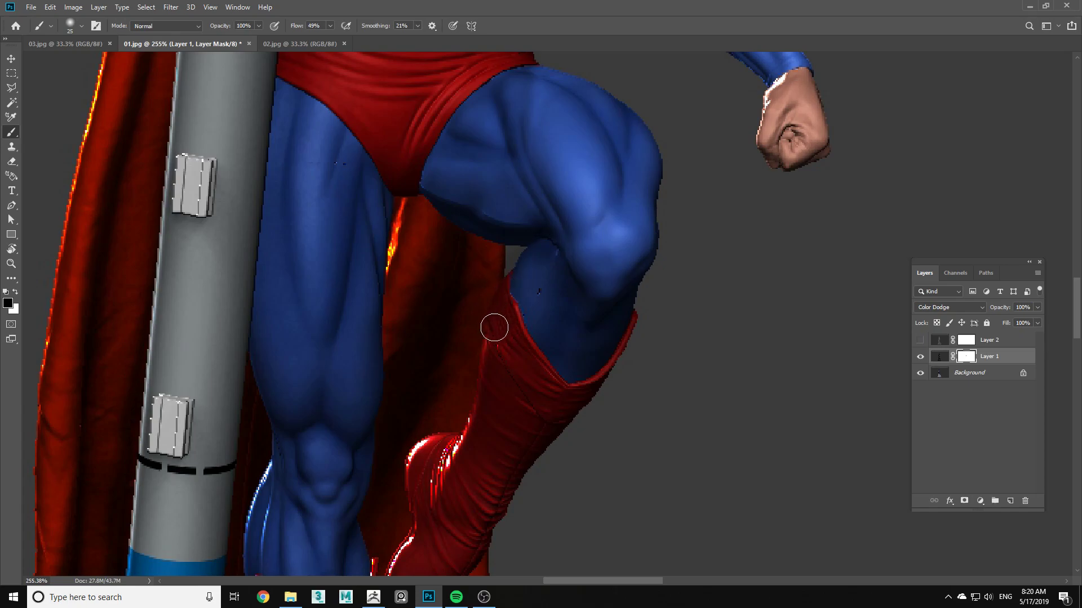
drag(475, 392, 495, 290)
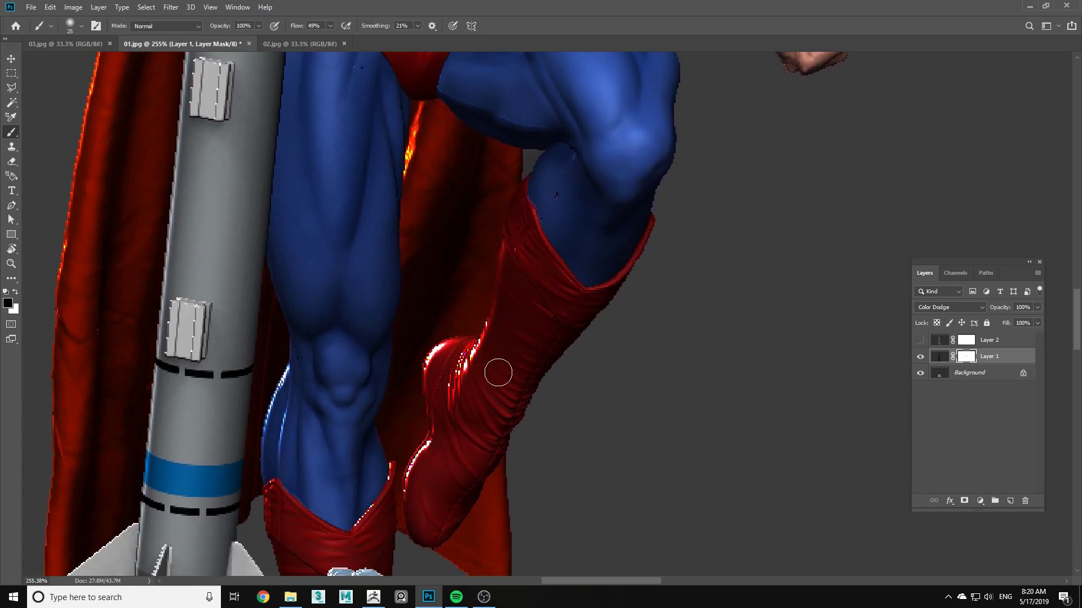
mouse_move(497, 372)
ctrl+mouse_down()
mouse_move(438, 295)
mouse_move(462, 373)
mouse_move(482, 357)
mouse_move(483, 321)
mouse_move(401, 367)
mouse_move(418, 405)
mouse_move(425, 270)
mouse_move(464, 233)
mouse_move(389, 367)
mouse_move(360, 451)
mouse_move(334, 399)
mouse_move(265, 499)
mouse_move(293, 449)
mouse_move(341, 446)
ctrl+mouse_up()
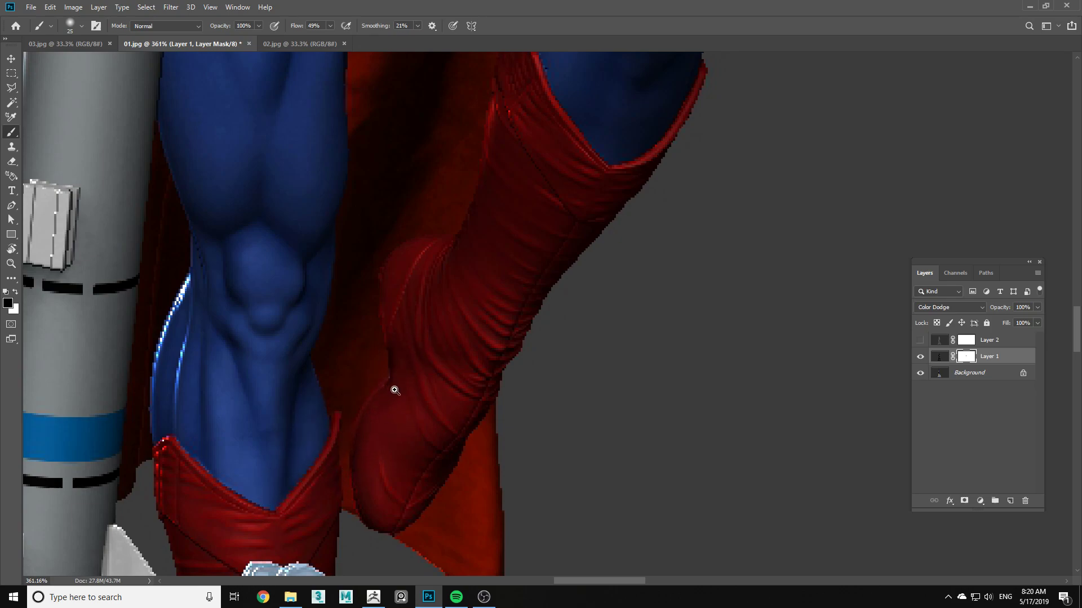
ctrl+drag(394, 388, 346, 269)
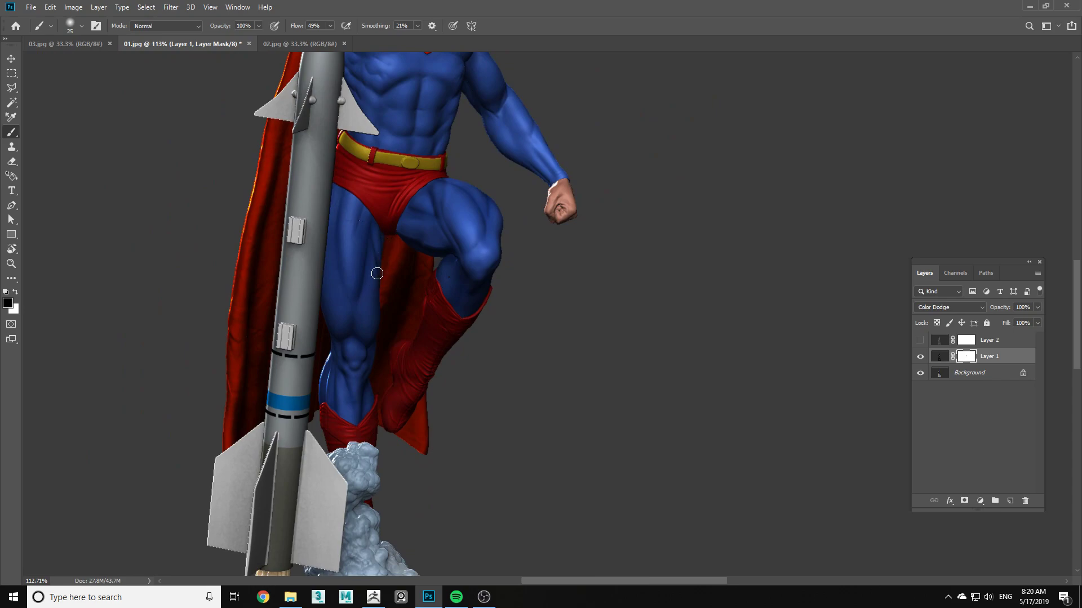
scroll(364, 262, up, 3)
drag(342, 284, 324, 379)
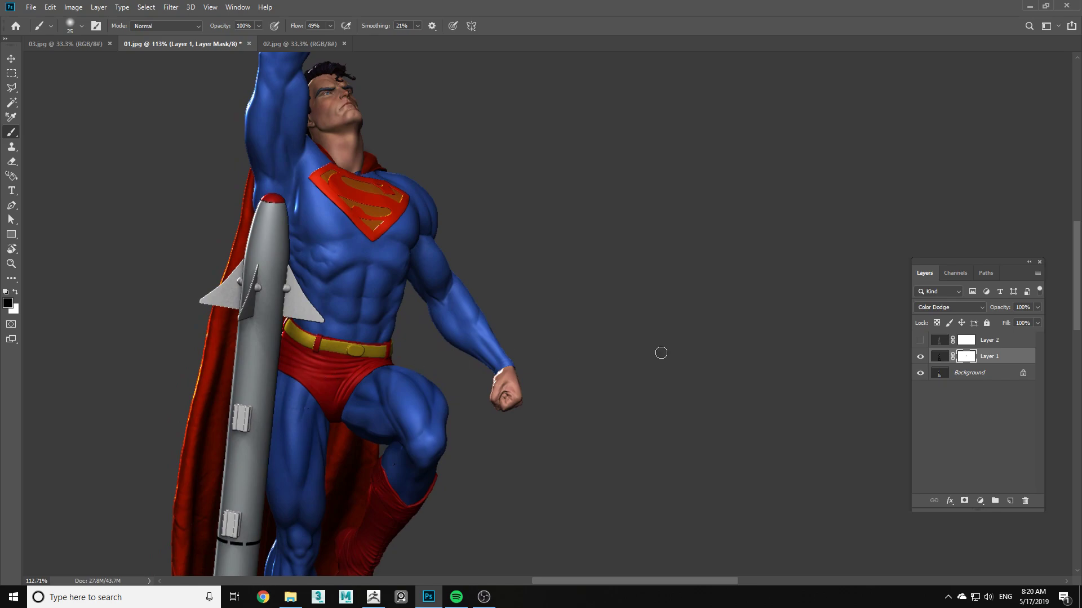
Show Layer 2 and paint its mask over Superman's face to brighten it.
click(919, 340)
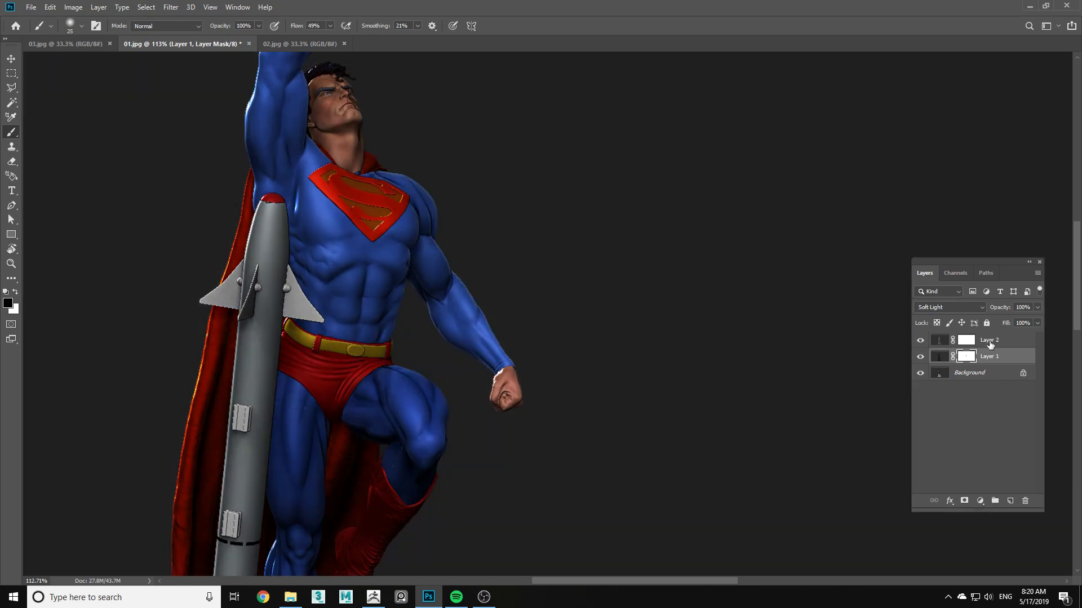
click(987, 341)
scroll(385, 227, up, 3)
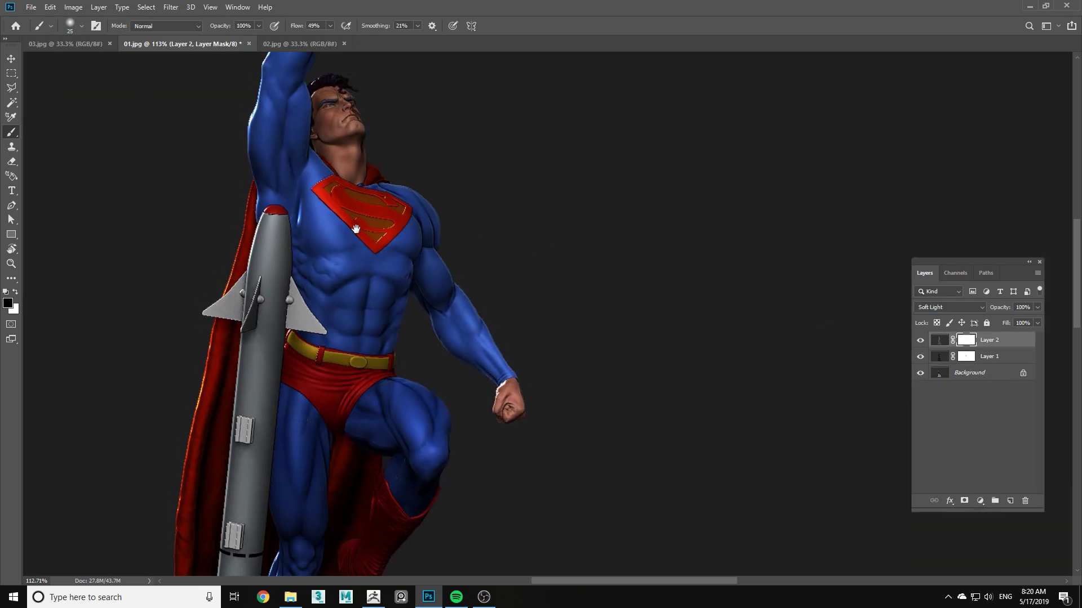
alt+scroll(338, 248, up, 4)
mouse_move(334, 250)
mouse_down()
mouse_move(319, 212)
mouse_move(316, 269)
mouse_move(339, 263)
mouse_move(366, 287)
mouse_move(345, 220)
mouse_move(371, 283)
mouse_move(348, 311)
mouse_move(334, 307)
mouse_move(319, 235)
mouse_move(329, 236)
mouse_up()
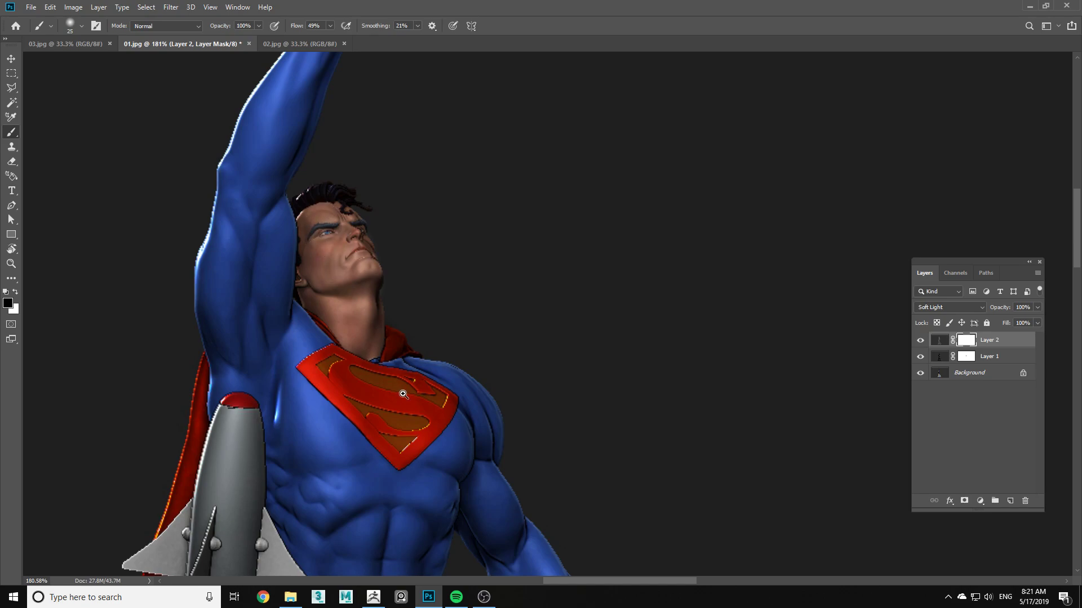
alt+scroll(329, 235, down, 5)
alt+scroll(338, 160, up, 3)
drag(338, 160, 340, 151)
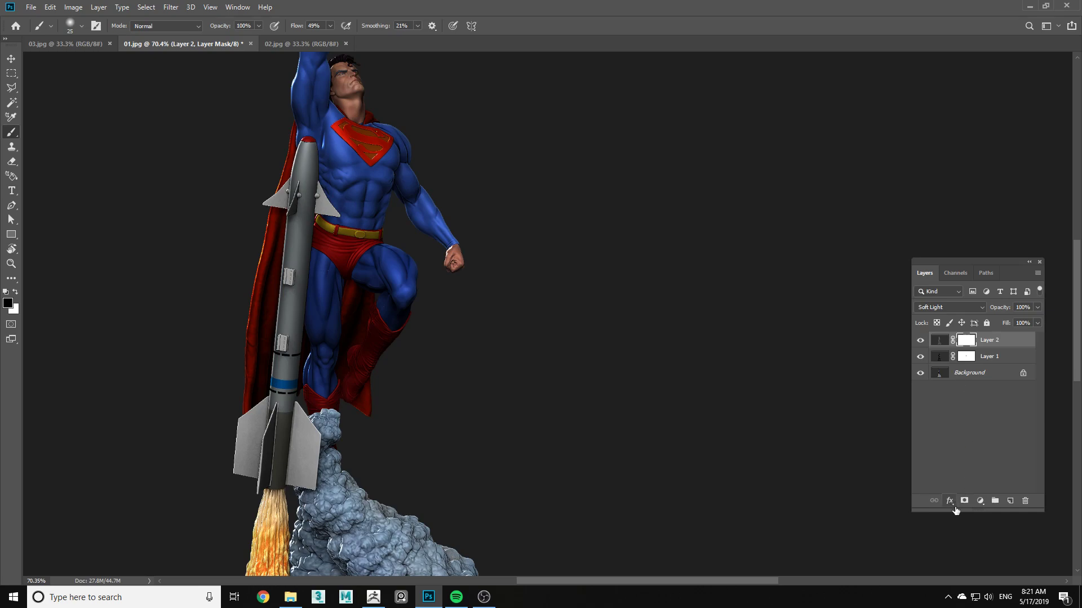
Add a Vibrance adjustment layer with Saturation -100 and Vibrance -13.
click(985, 503)
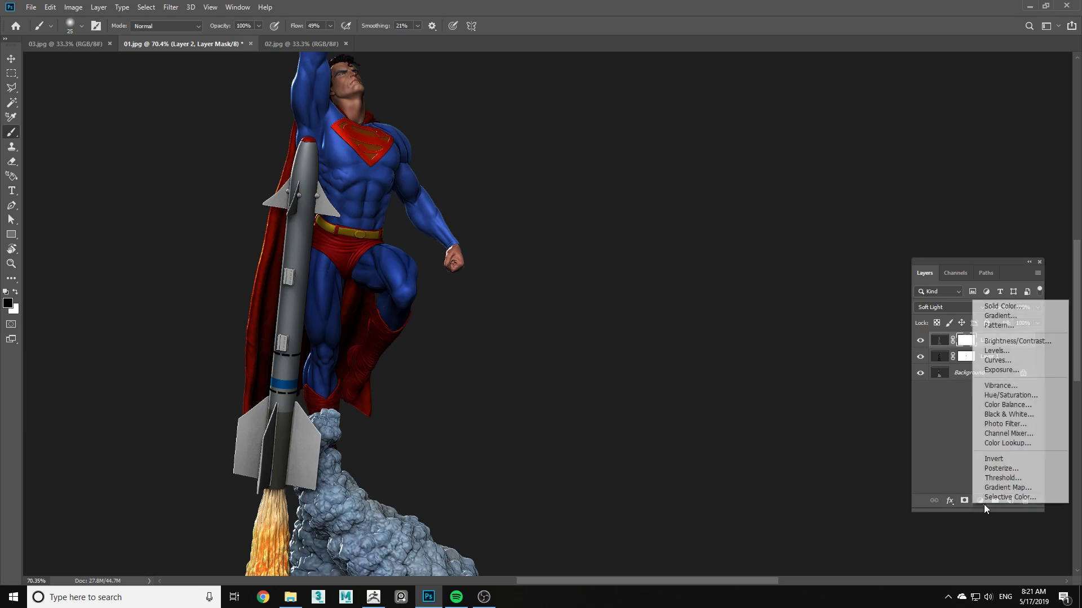
click(1000, 385)
drag(771, 147, 715, 143)
scroll(512, 355, up, 3)
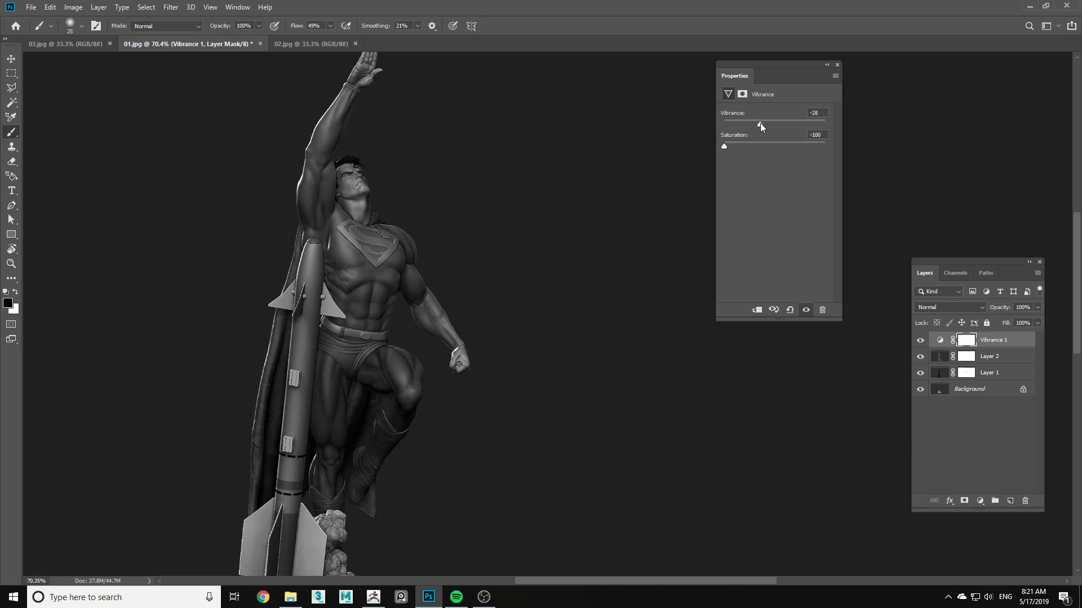
drag(755, 122, 829, 131)
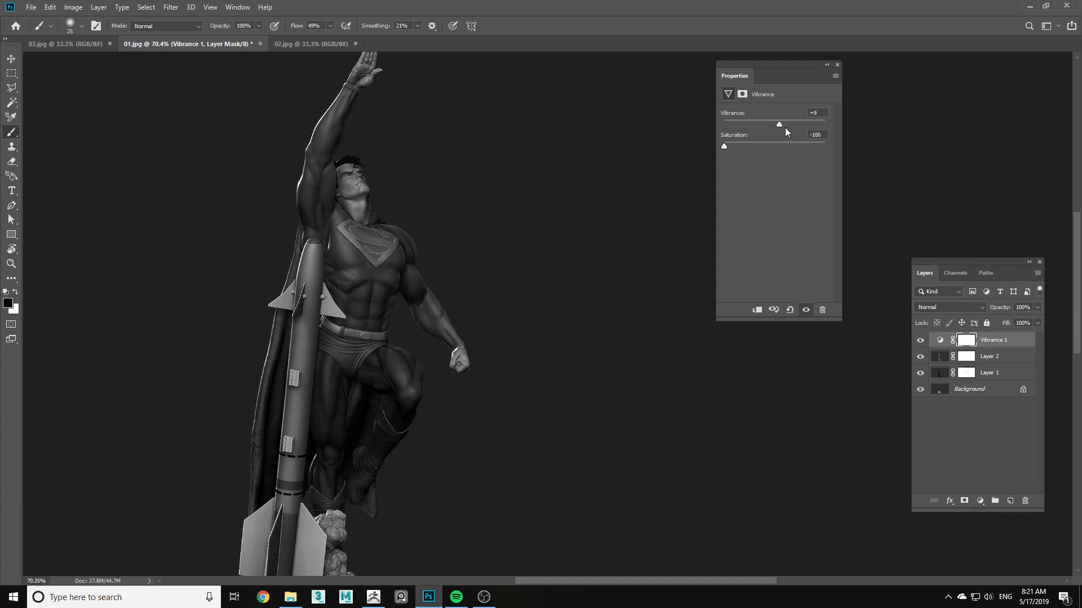
drag(765, 132, 755, 129)
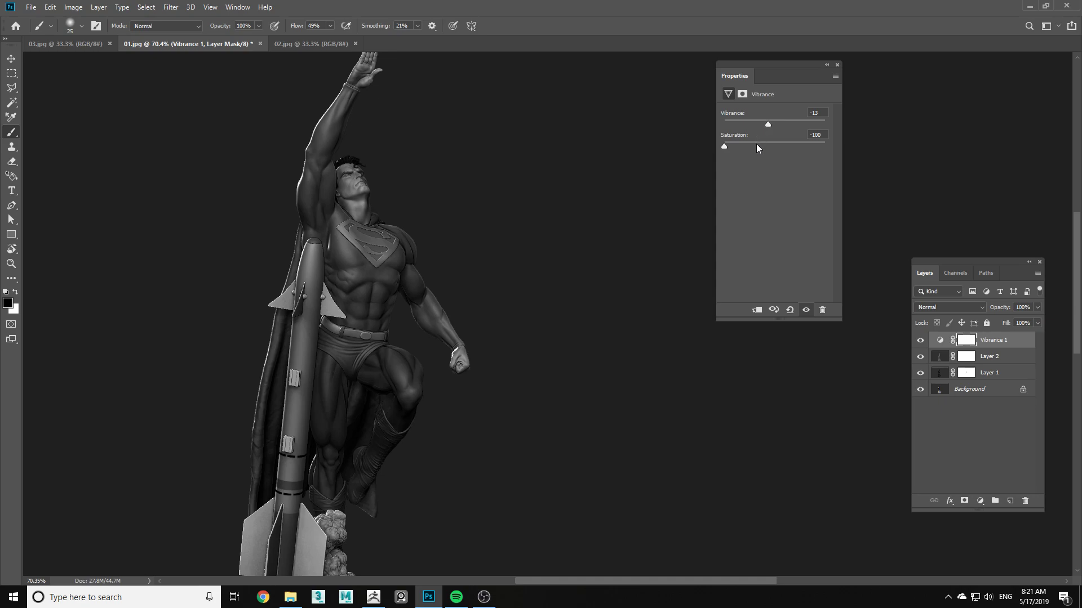
key(ctrl+minus)
key(ctrl+minus)
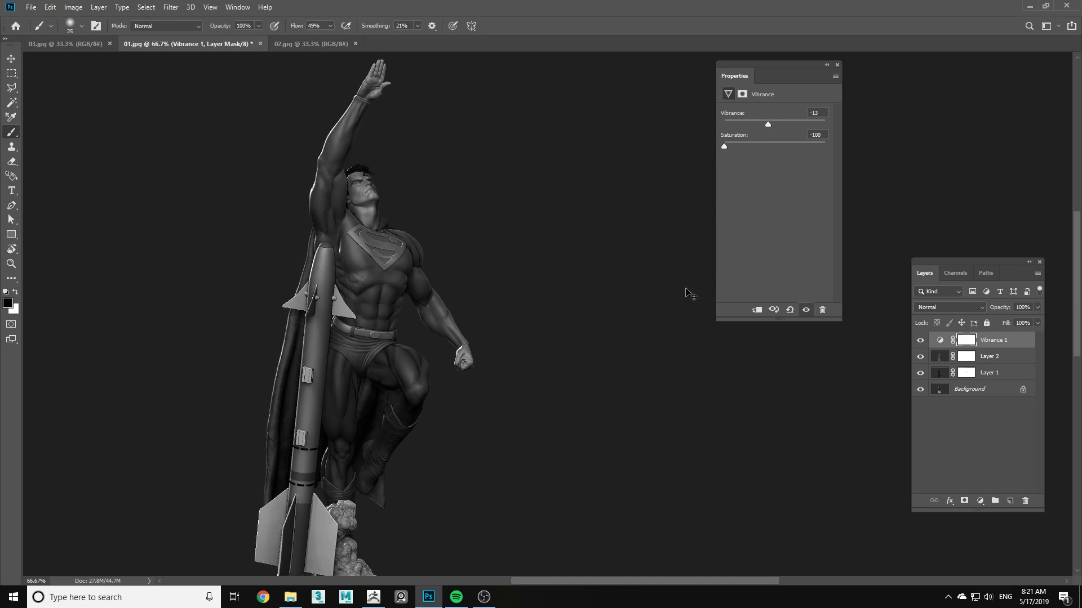
scroll(442, 251, down, 3)
scroll(442, 251, right, 2)
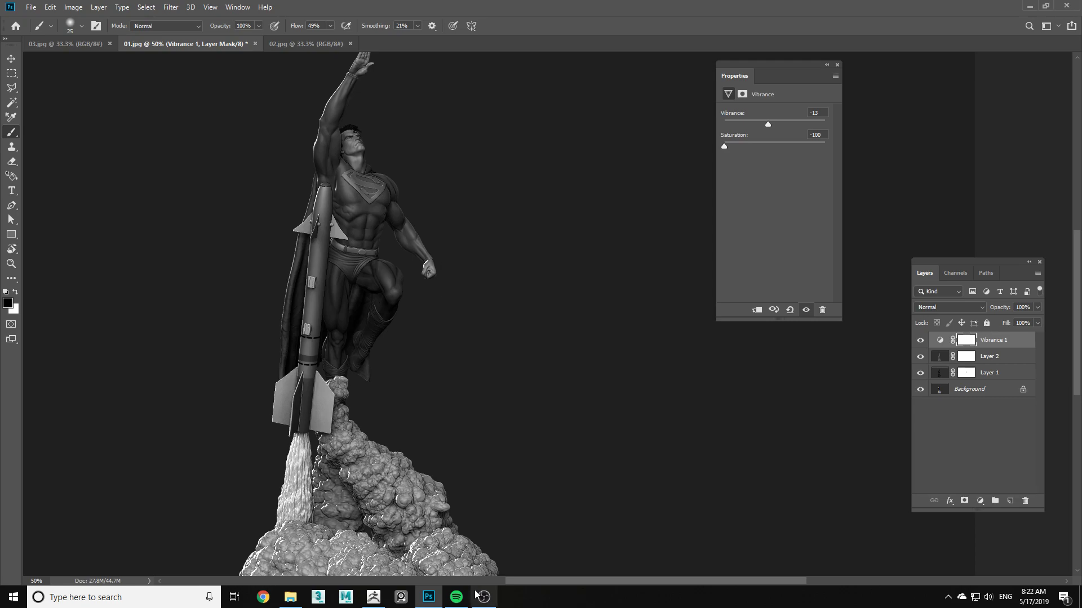
mouse_move(487, 600)
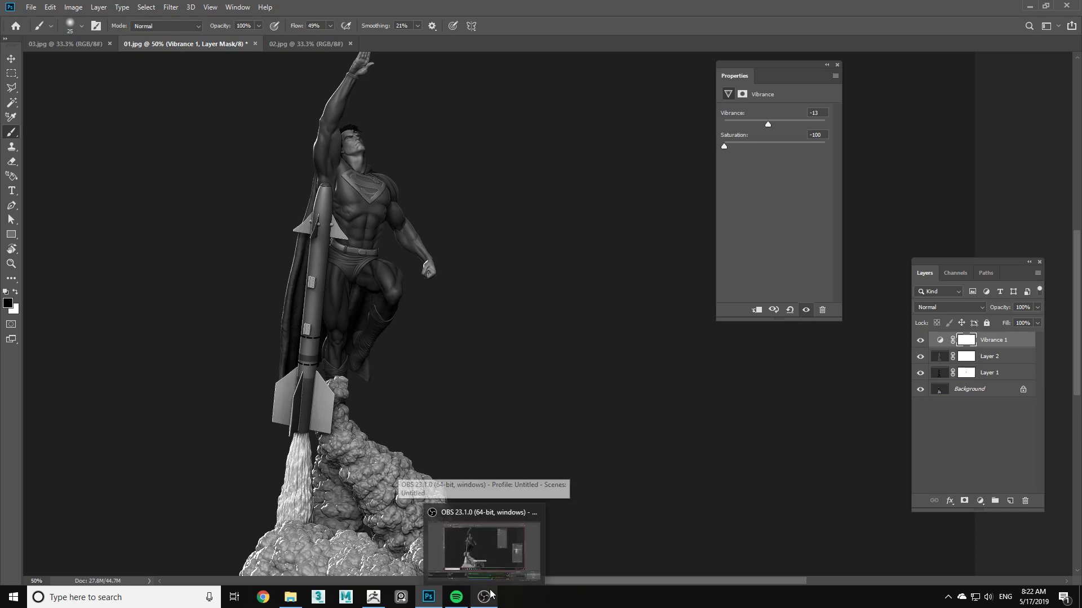